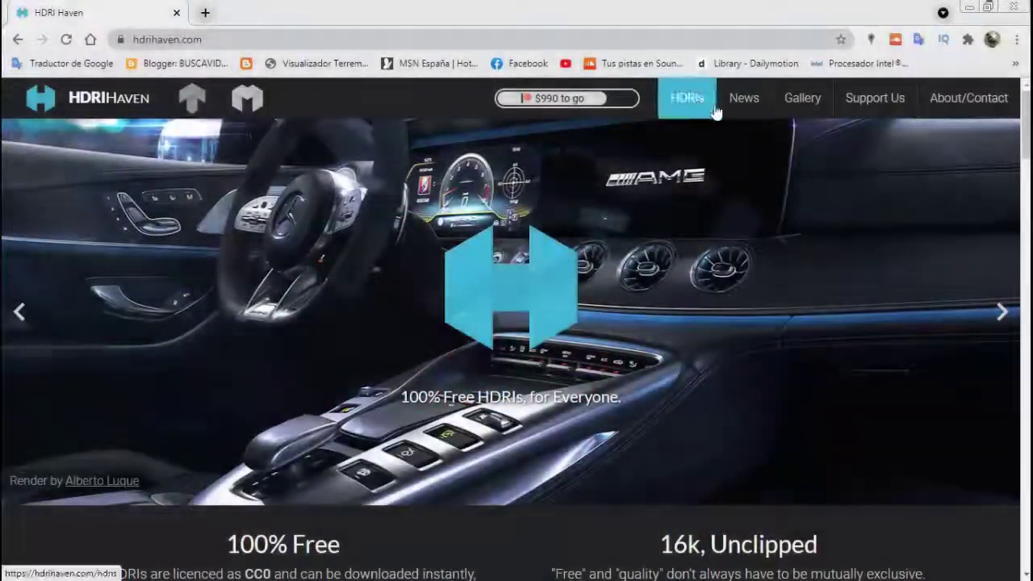
# Flip through the home page slideshow, then open the full catalogue via Browse 200+ HDRIs.
pyautogui.click(1002, 315)
pyautogui.click(1003, 316)
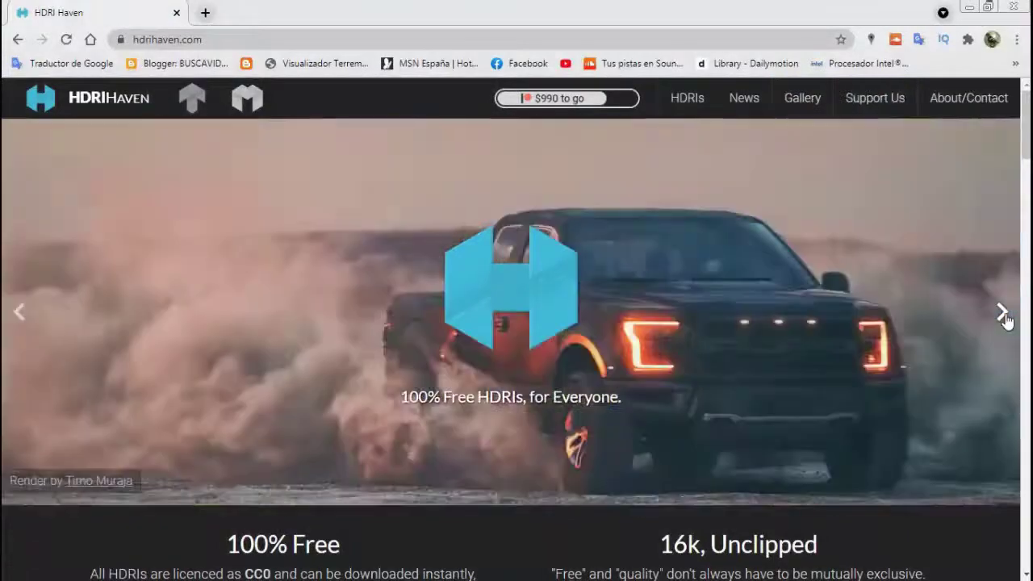
pyautogui.click(1003, 315)
pyautogui.scroll(-5, 1003, 315)
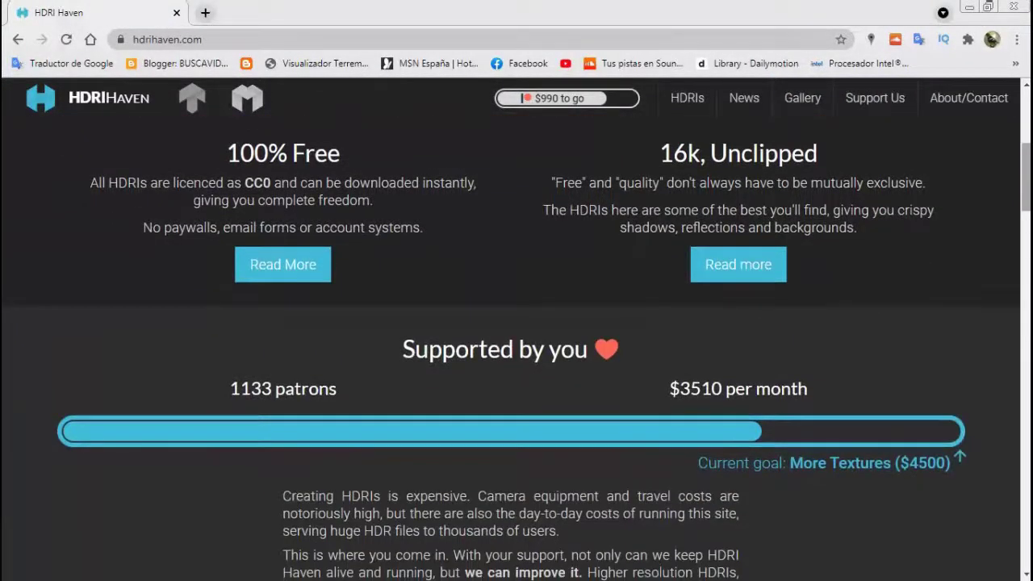
pyautogui.scroll(-7, 1026, 274)
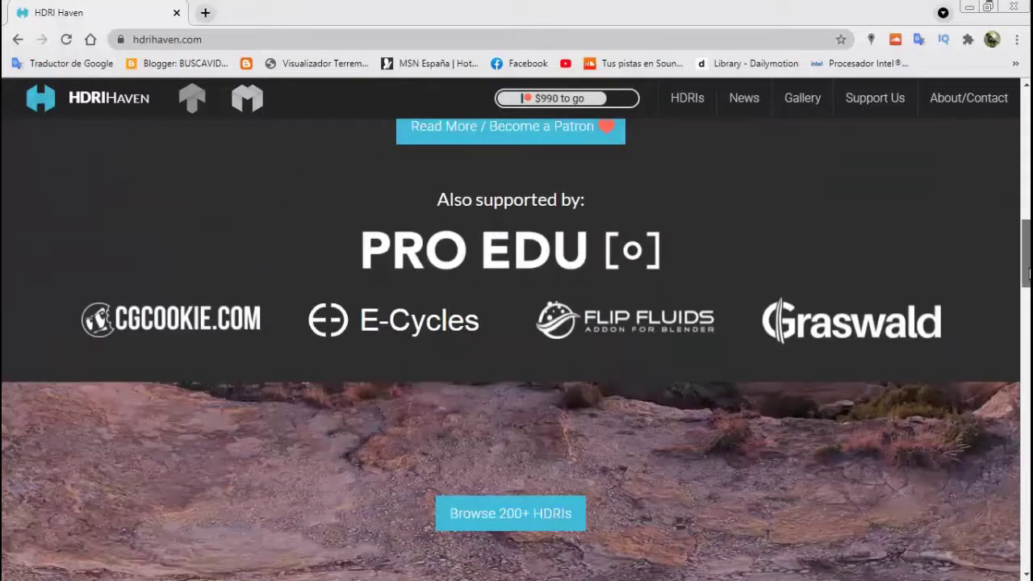
pyautogui.scroll(-3, 1026, 274)
pyautogui.click(509, 263)
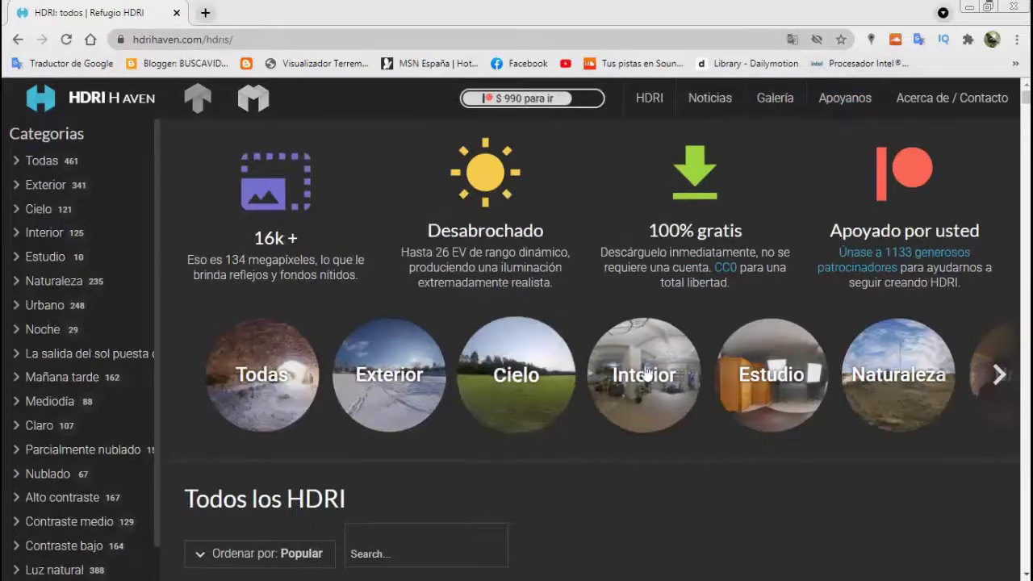
# Scroll the category carousel and open the Luz natural (natural light) category.
pyautogui.click(998, 374)
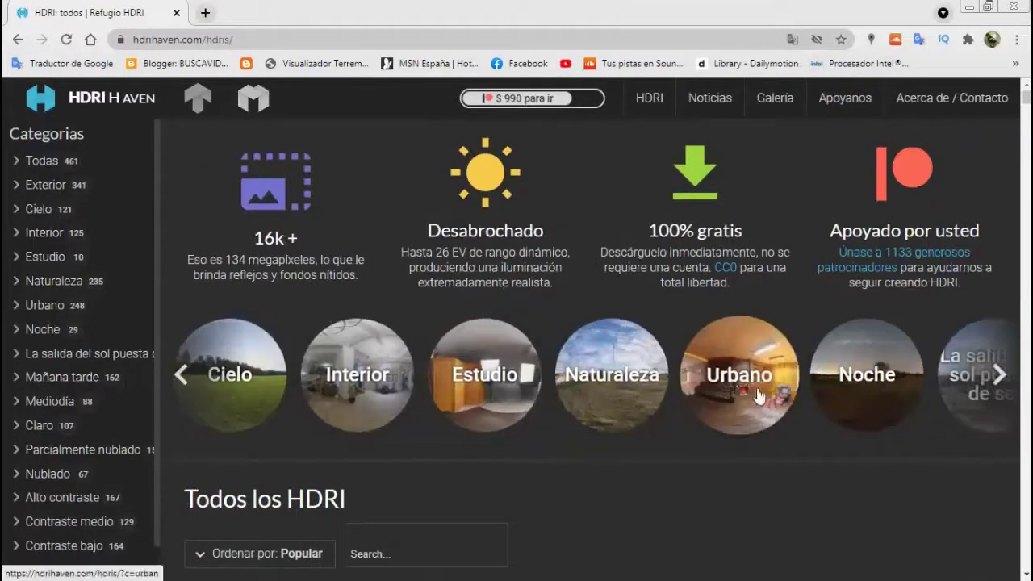
pyautogui.hscroll(3, 759, 395)
pyautogui.hscroll(3, 821, 387)
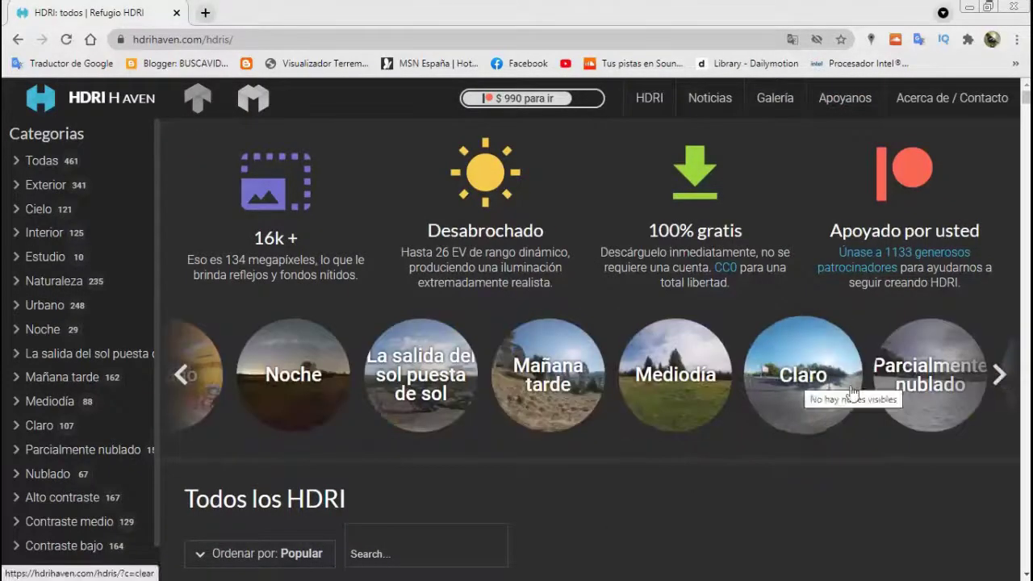
pyautogui.hscroll(3, 851, 392)
pyautogui.hscroll(3, 888, 387)
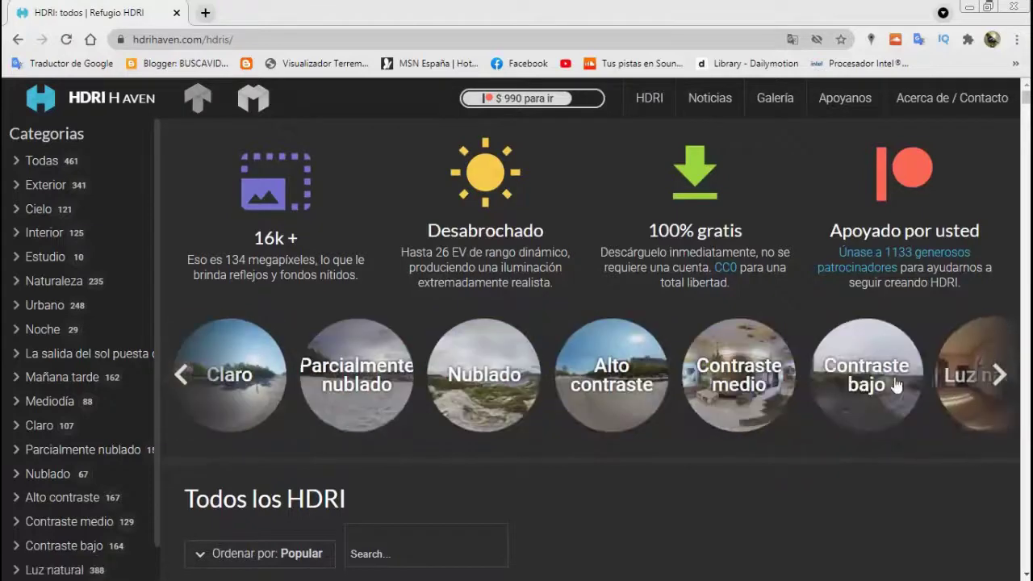
pyautogui.hscroll(3, 867, 391)
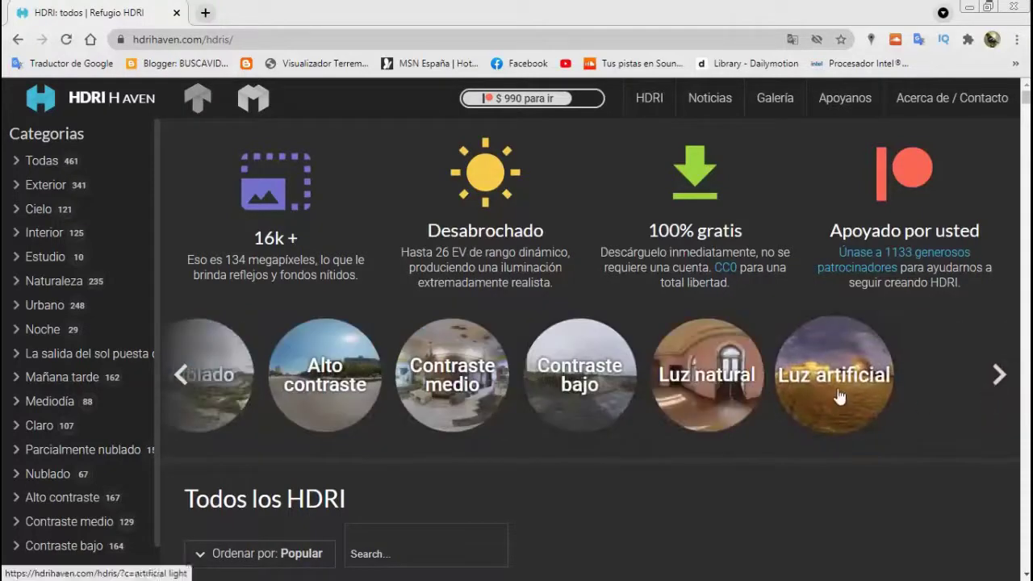
pyautogui.click(720, 369)
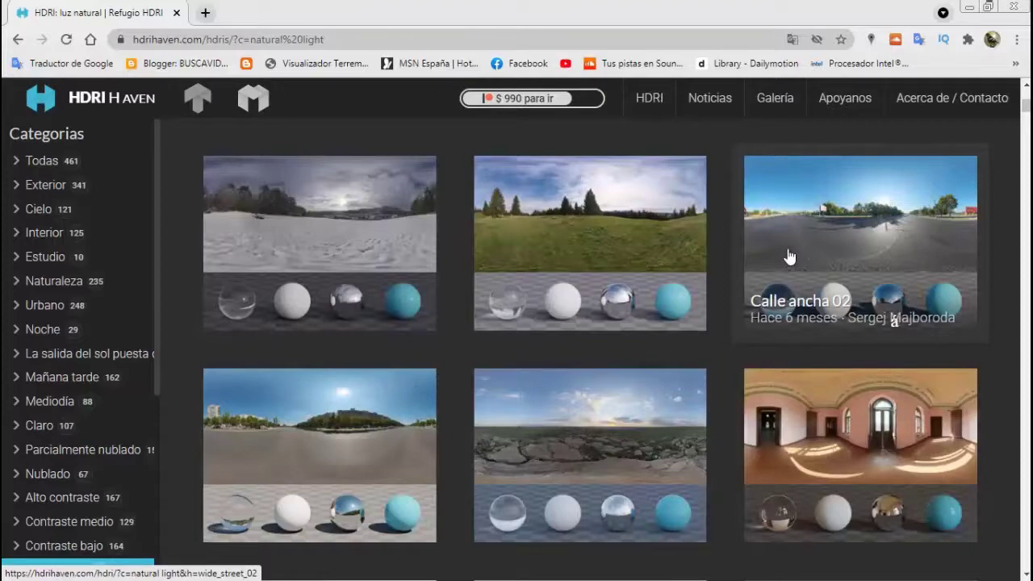
# Scroll through the natural light HDRIs, then switch to the Cielo (Skies) category.
pyautogui.scroll(-3, 952, 389)
pyautogui.scroll(-5, 952, 388)
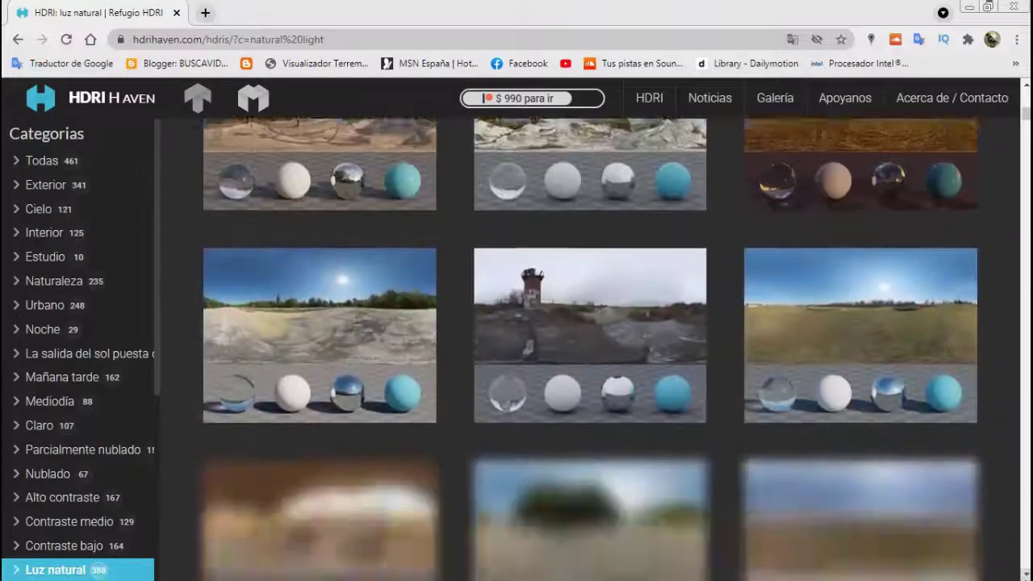
pyautogui.scroll(-5, 951, 389)
pyautogui.scroll(-5, 951, 388)
pyautogui.scroll(-5, 323, 363)
pyautogui.scroll(-5, 323, 363)
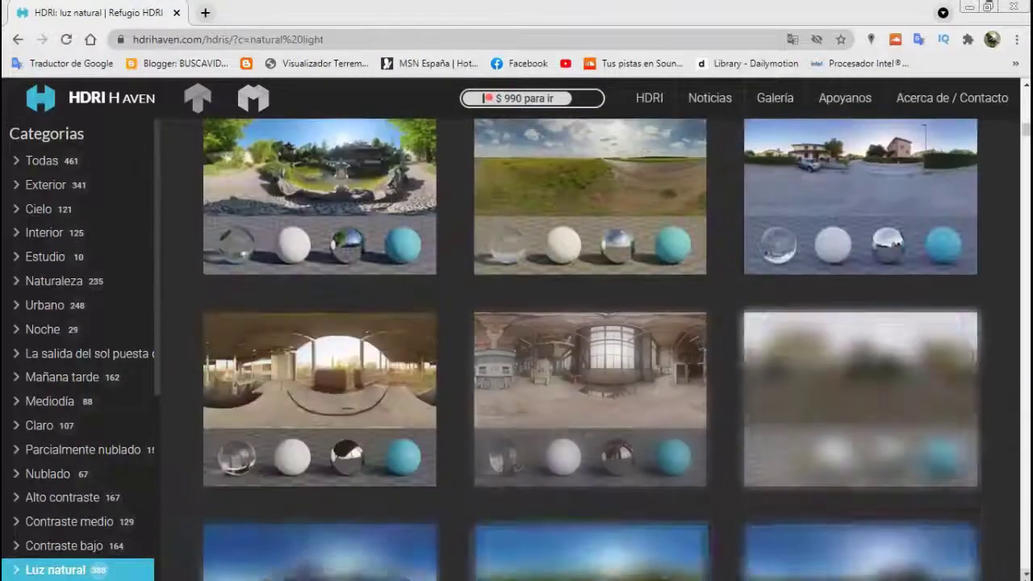
pyautogui.click(51, 214)
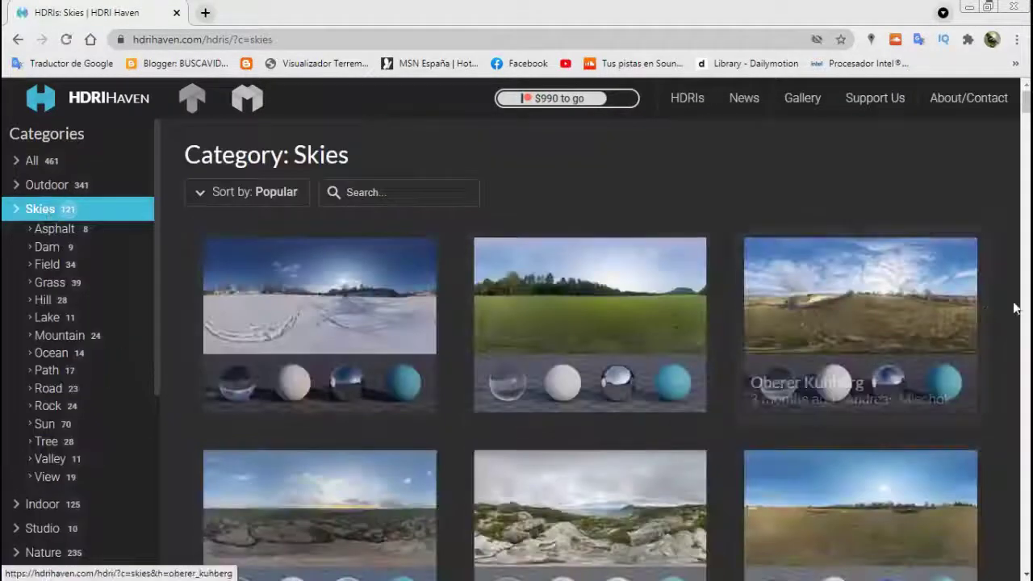
# Preview Moonlit Golf's 360° panorama up to the moon, try fullscreen, then return to its page.
pyautogui.scroll(-5, 1014, 307)
pyautogui.scroll(-3, 1025, 202)
pyautogui.moveTo(1027, 150); pyautogui.dragTo(1026, 234)
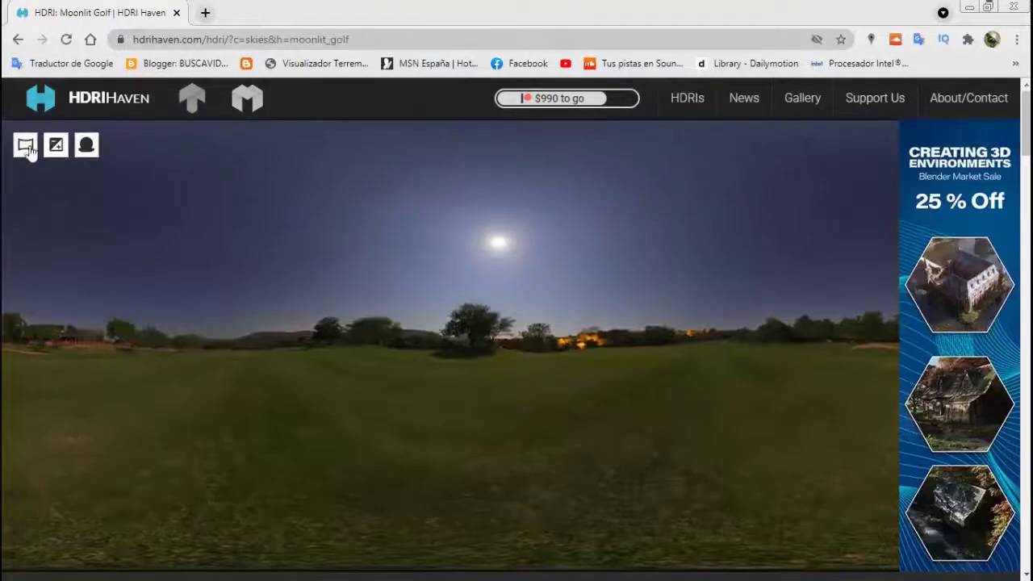
pyautogui.click(25, 145)
pyautogui.moveTo(517, 323)
pyautogui.mouseDown()
pyautogui.moveTo(683, 436)
pyautogui.moveTo(405, 420)
pyautogui.mouseUp()
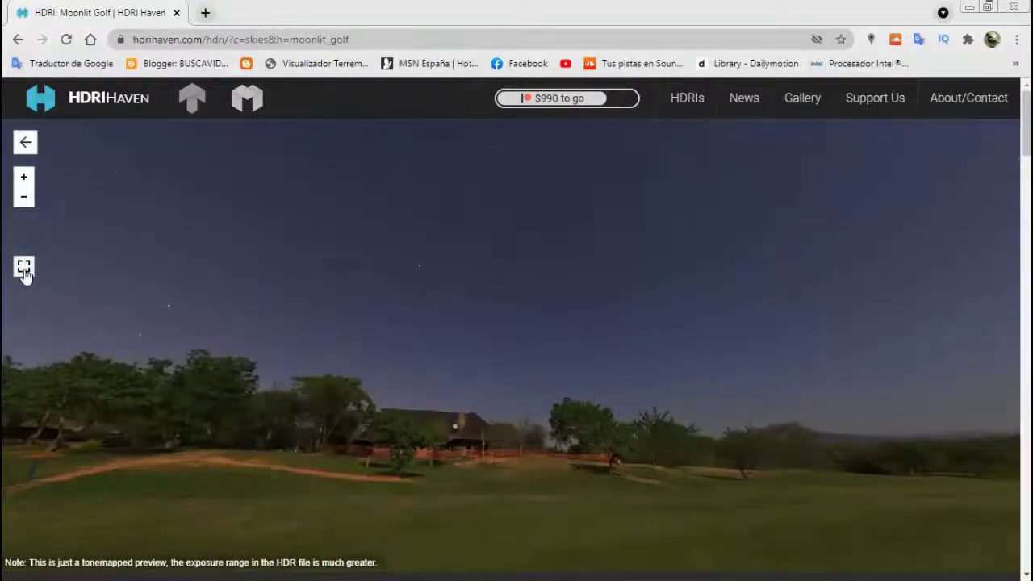
pyautogui.click(24, 270)
pyautogui.click(21, 149)
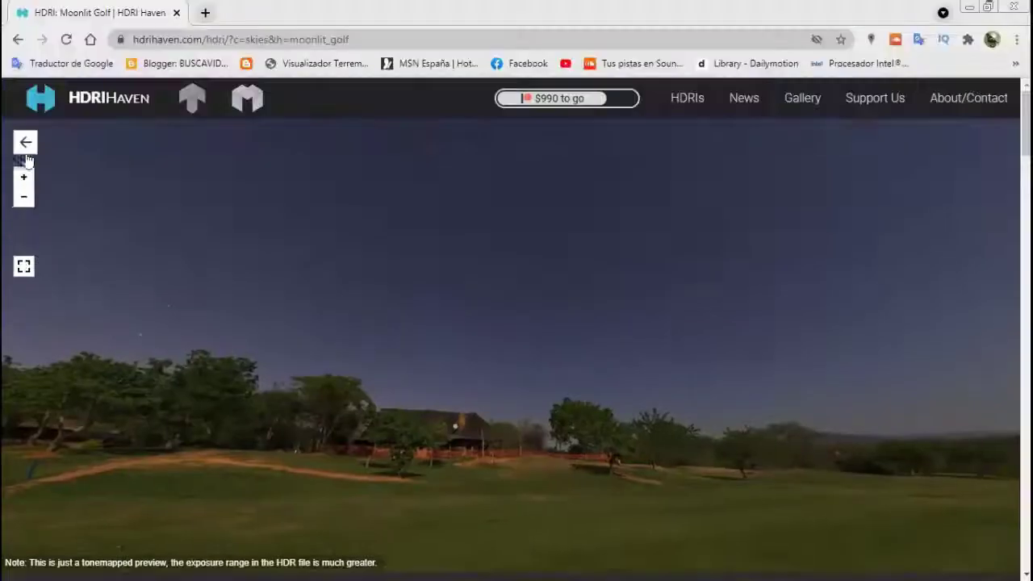
pyautogui.click(25, 142)
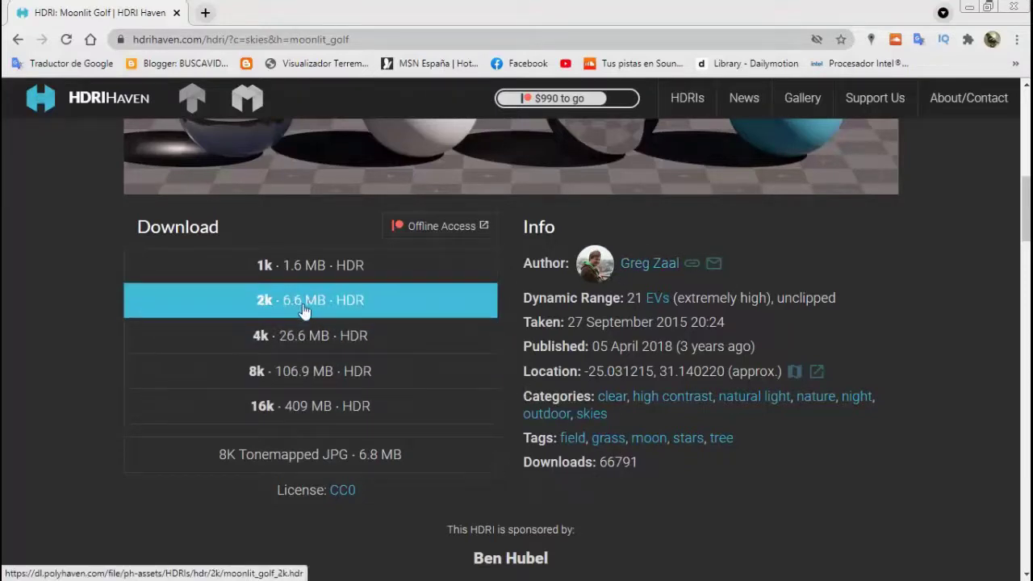
# Save the 4k HDR into Escritorio > TEXTURAS BLENDER > texturas tierra y luna > HDRi ILUMINACION NATURAL.
pyautogui.click(336, 339)
pyautogui.click(64, 170)
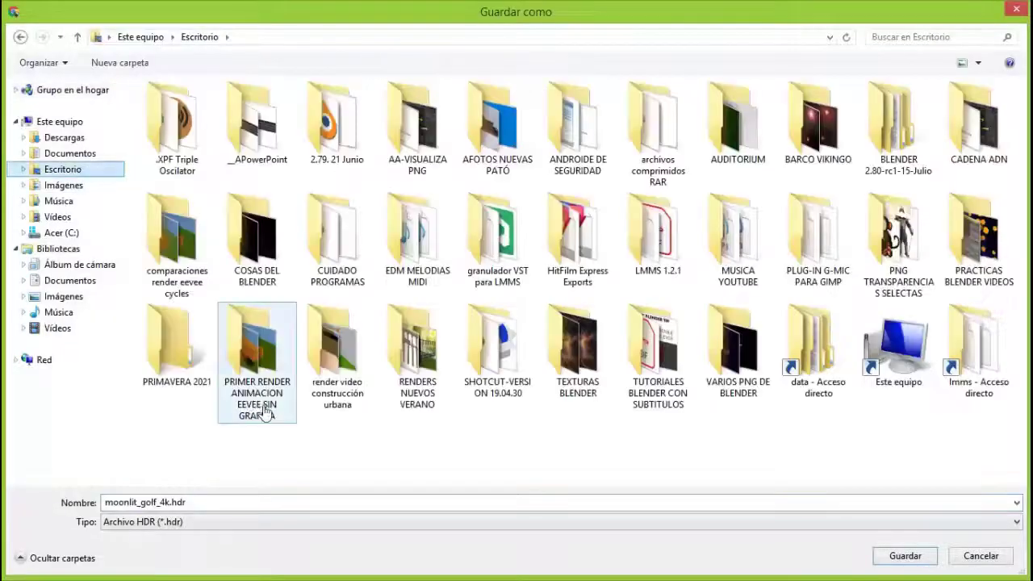
pyautogui.doubleClick(577, 347)
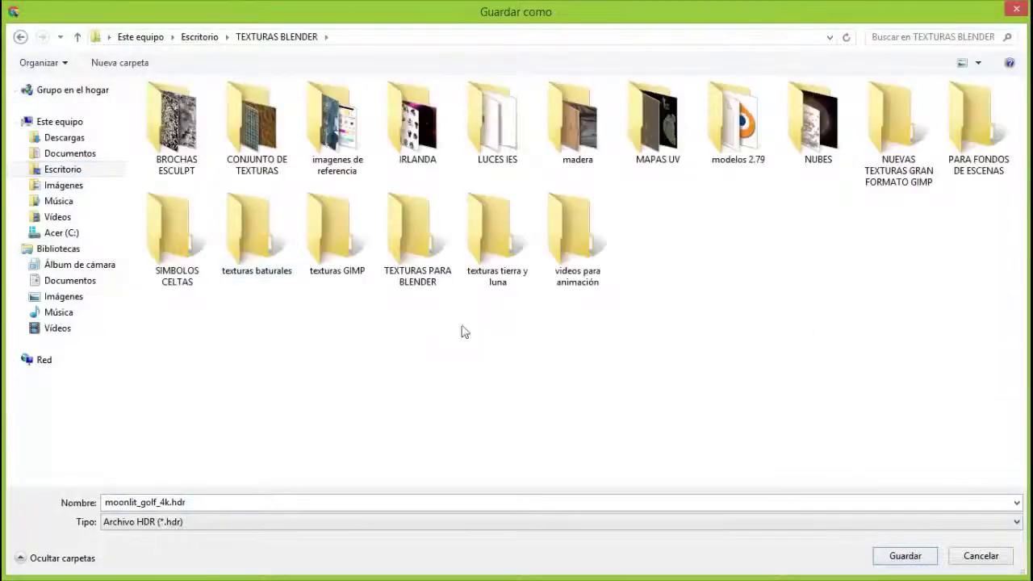
pyautogui.doubleClick(498, 234)
pyautogui.doubleClick(339, 133)
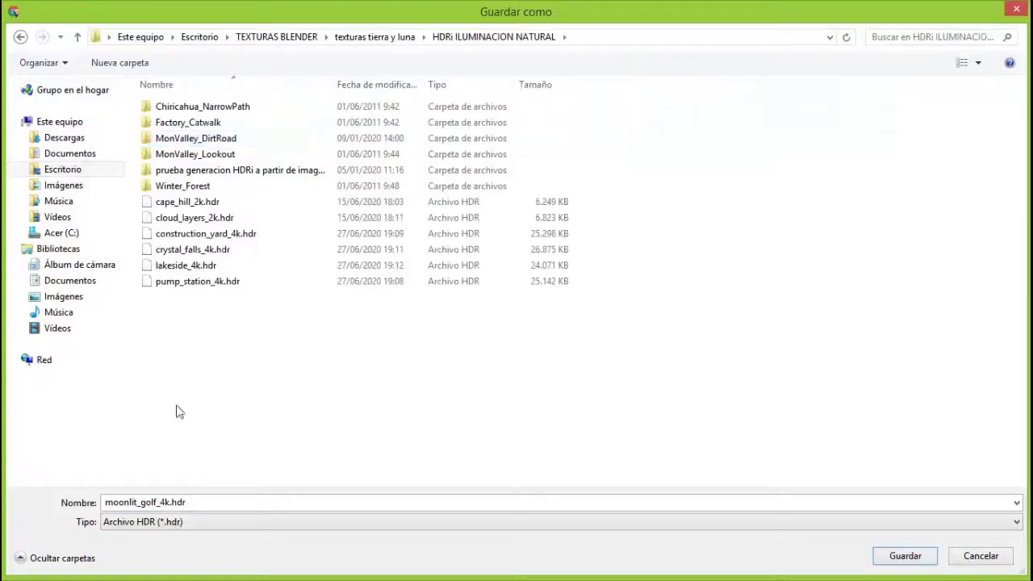
pyautogui.click(905, 556)
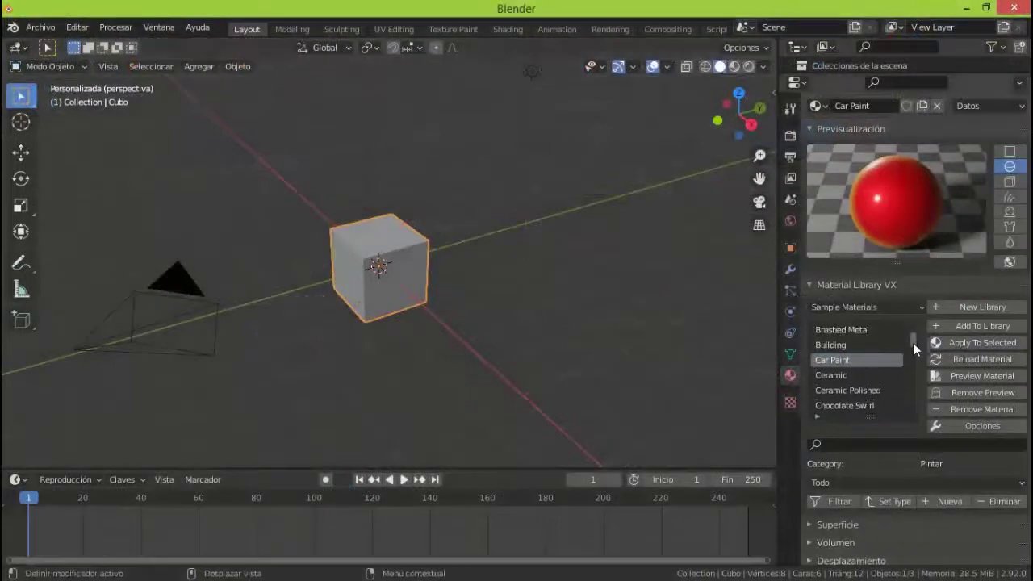
# Apply Coated Glossy to the cube and preview it rendered under a custom viewport HDRI.
pyautogui.click(859, 391)
pyautogui.click(977, 344)
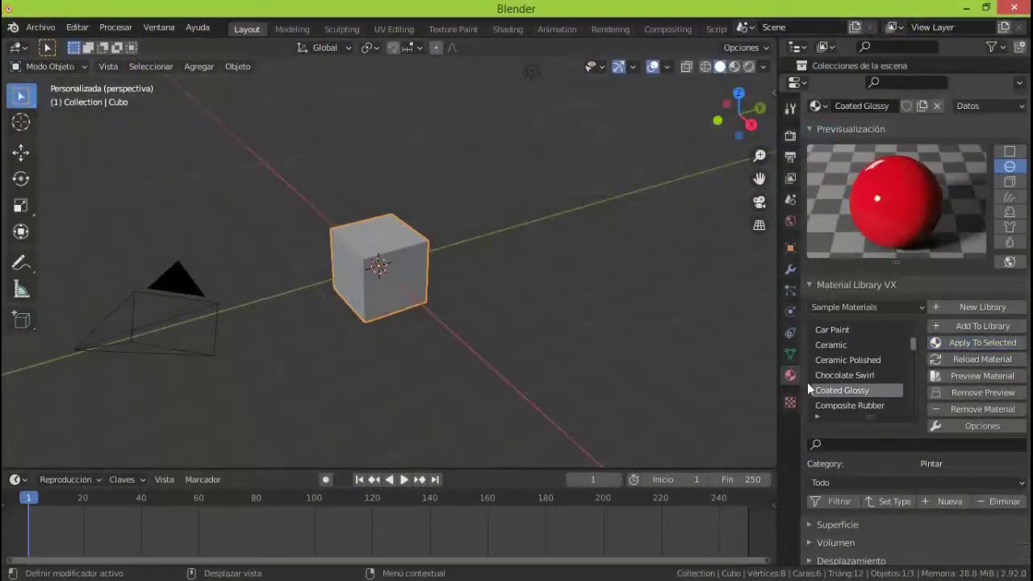
pyautogui.click(750, 70)
pyautogui.click(744, 68)
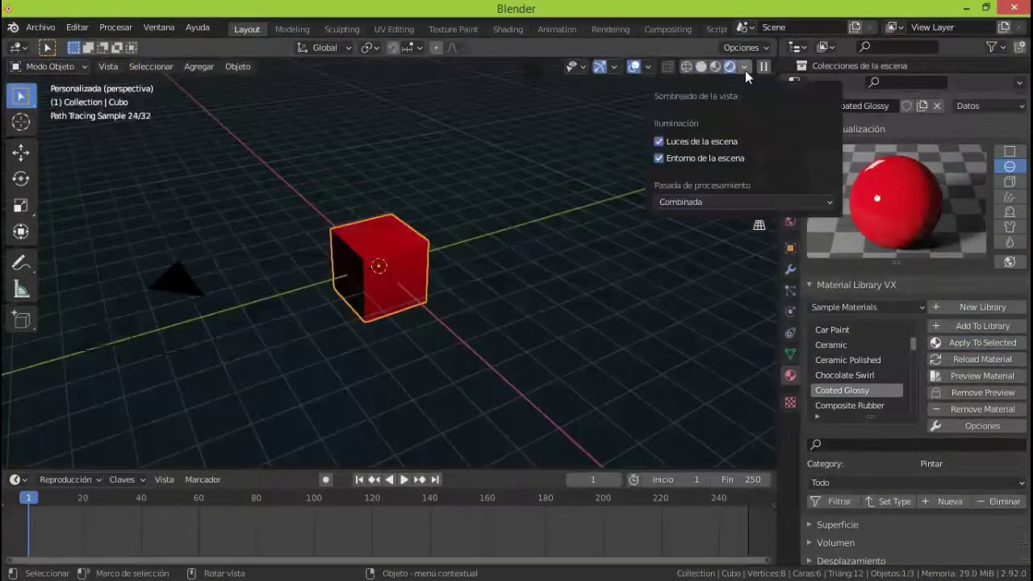
pyautogui.moveTo(659, 141); pyautogui.dragTo(659, 158)
pyautogui.click(731, 193)
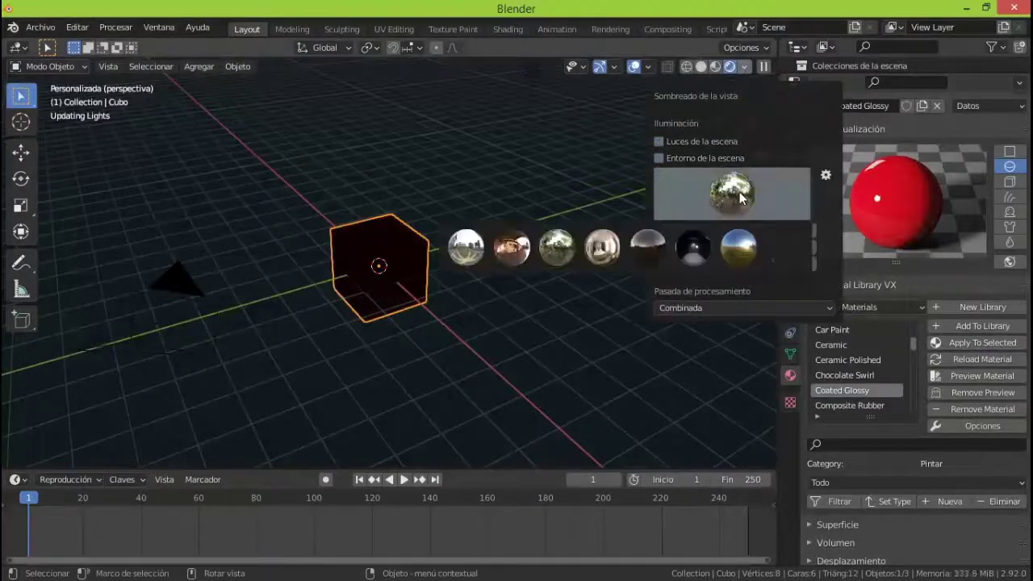
pyautogui.click(730, 245)
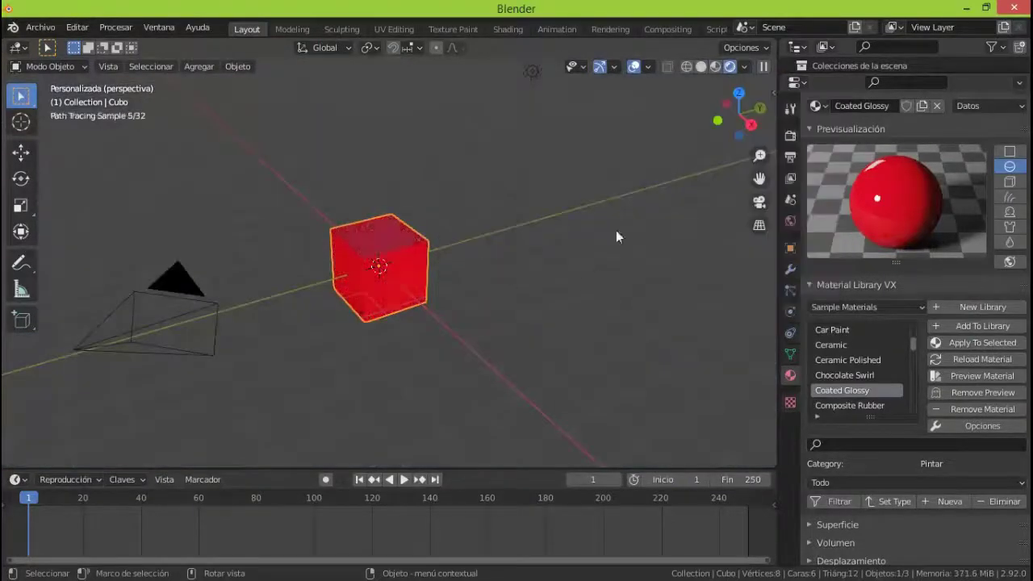
# Switch to a darker viewport HDRI, return to Solid shading and add an empty material slot.
pyautogui.click(744, 68)
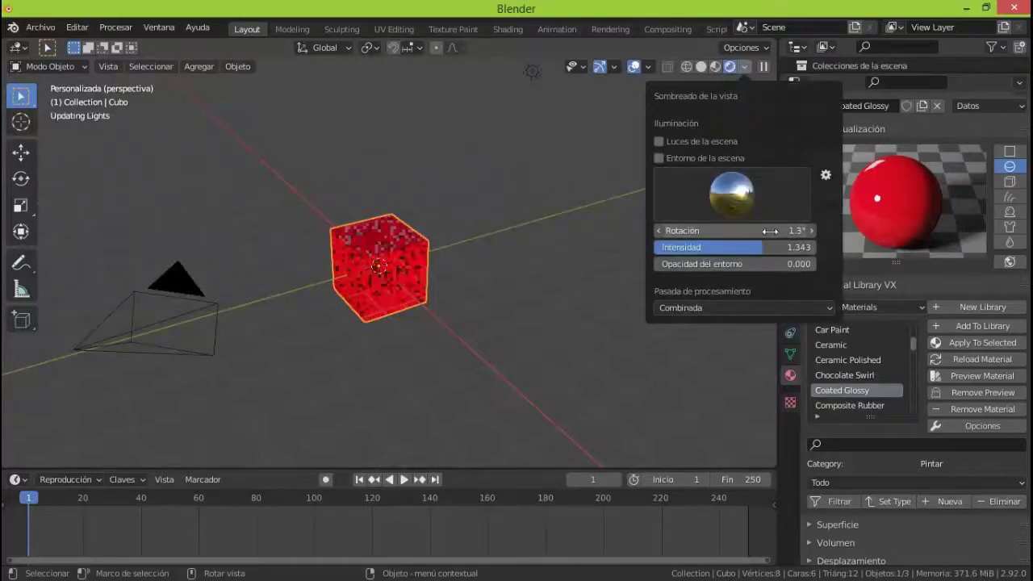
pyautogui.click(751, 208)
pyautogui.click(660, 245)
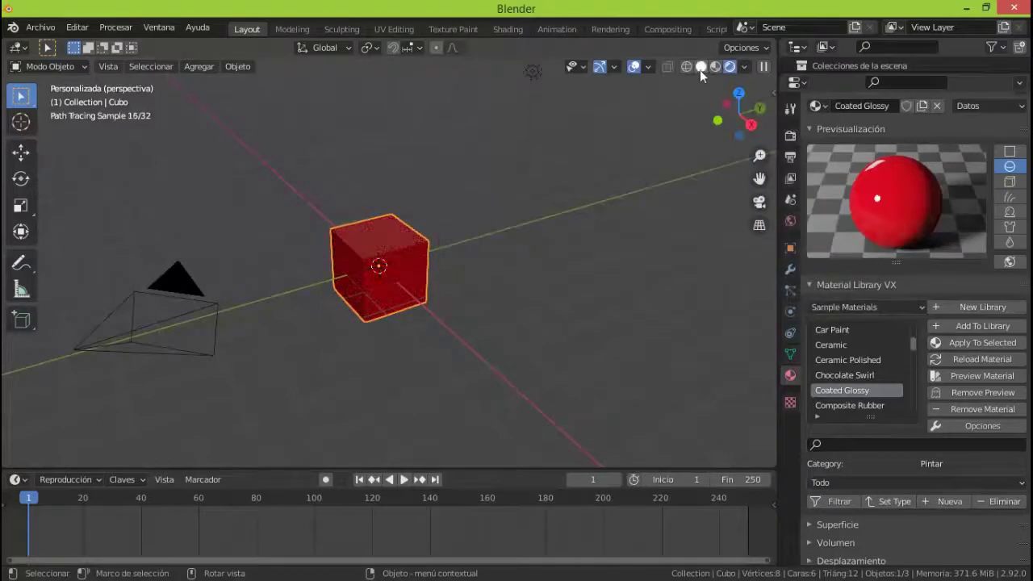
pyautogui.click(700, 66)
pyautogui.scroll(4, 912, 242)
pyautogui.click(1020, 131)
# Create a material in the new slot, apply Facade Glass from the library and preview it rendered.
pyautogui.click(871, 217)
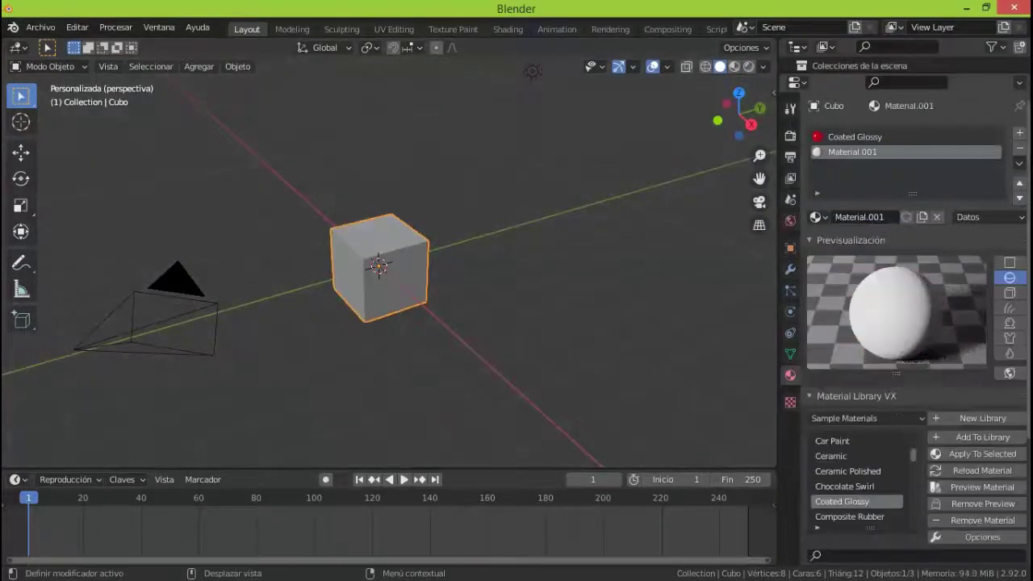
pyautogui.moveTo(915, 454); pyautogui.dragTo(916, 467)
pyautogui.click(841, 486)
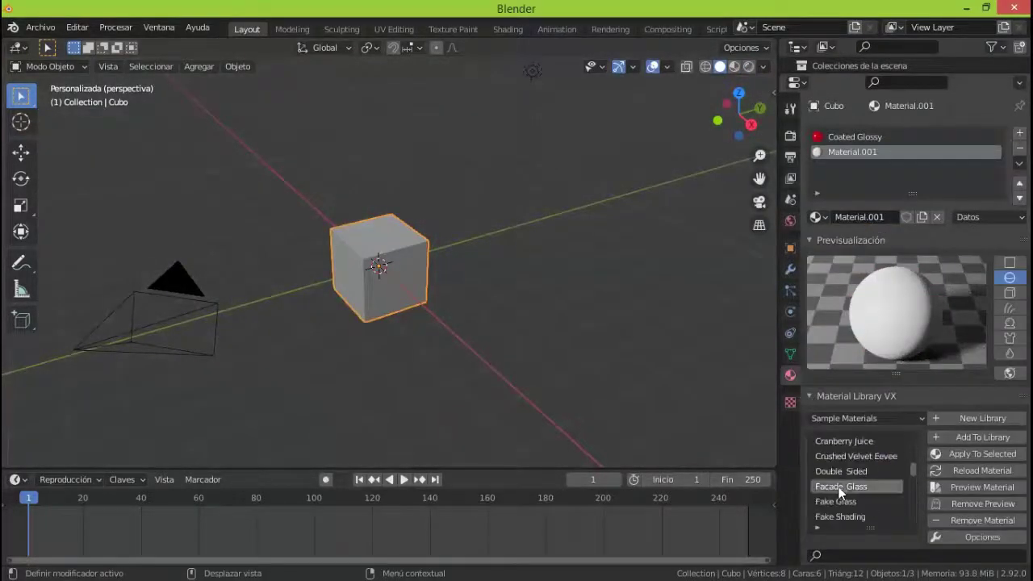
pyautogui.click(952, 455)
pyautogui.click(749, 66)
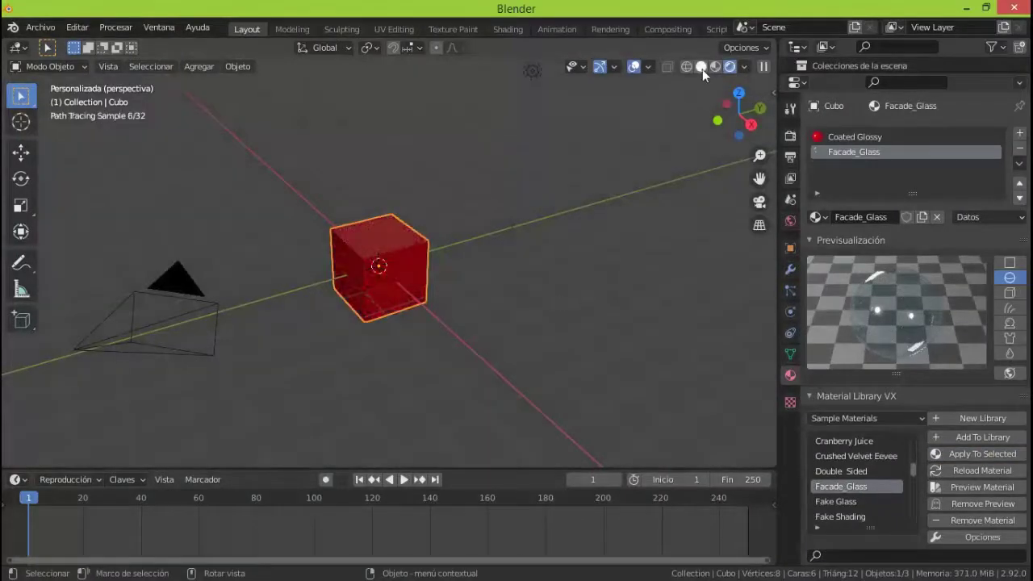
# Assign Facade_Glass to the cube's faces in Edit Mode, then return to Object Mode in Rendered shading.
pyautogui.click(700, 67)
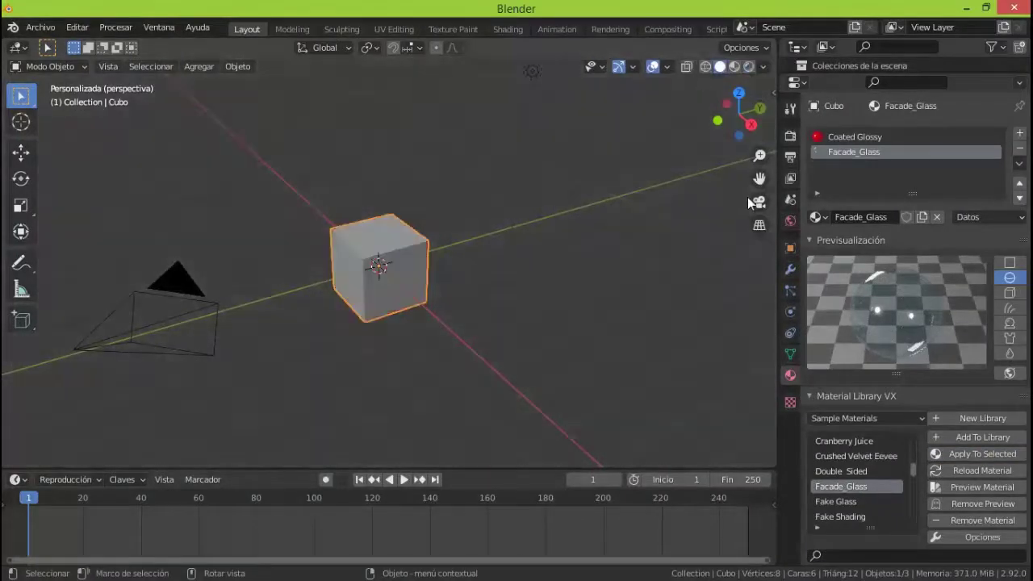
pyautogui.click(50, 66)
pyautogui.click(37, 94)
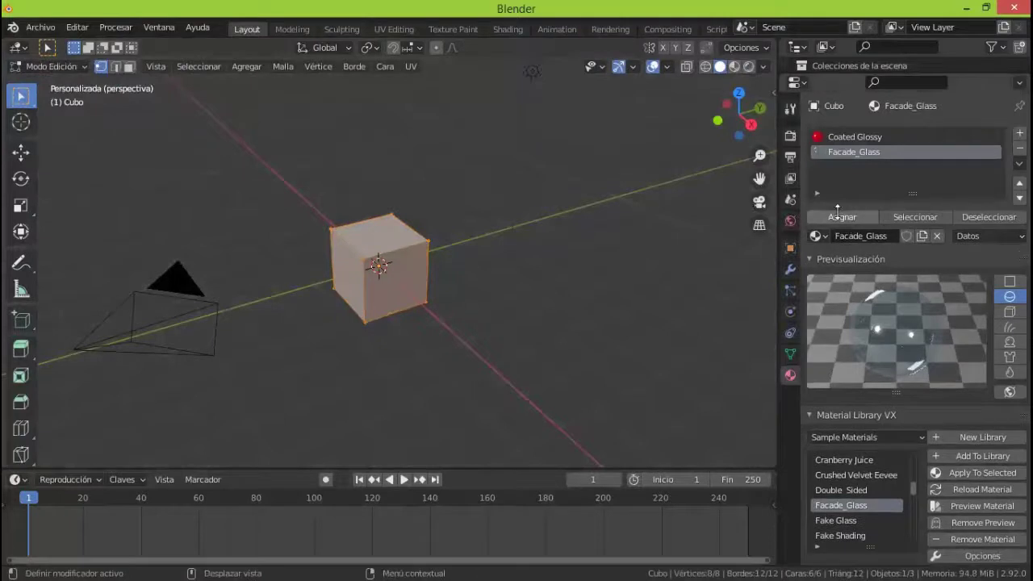
pyautogui.click(839, 216)
pyautogui.click(50, 66)
pyautogui.click(36, 81)
pyautogui.click(745, 68)
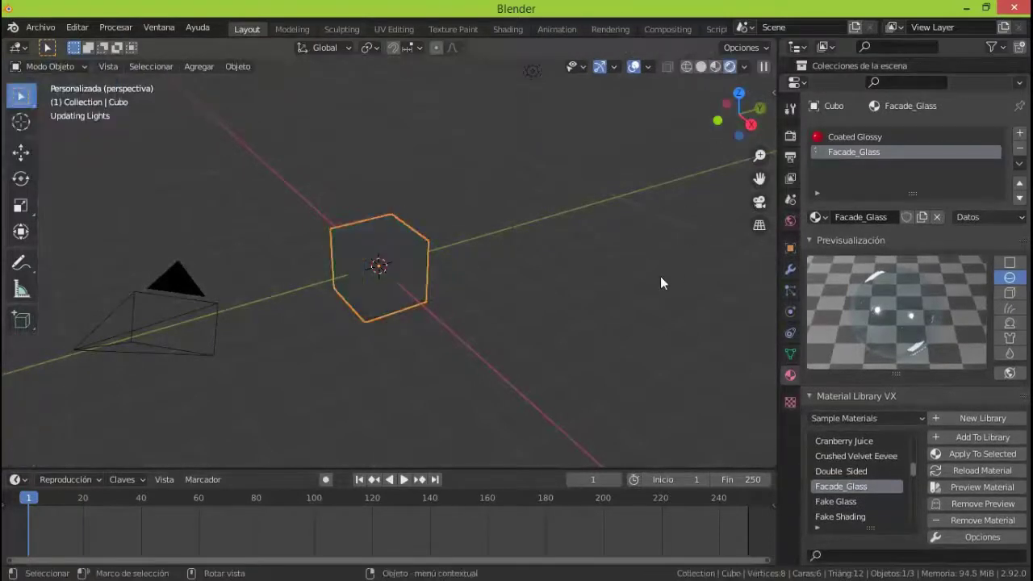
# Look through the scene camera and rotate the viewport HDRI lighting around the cube.
pyautogui.press('KP_0')
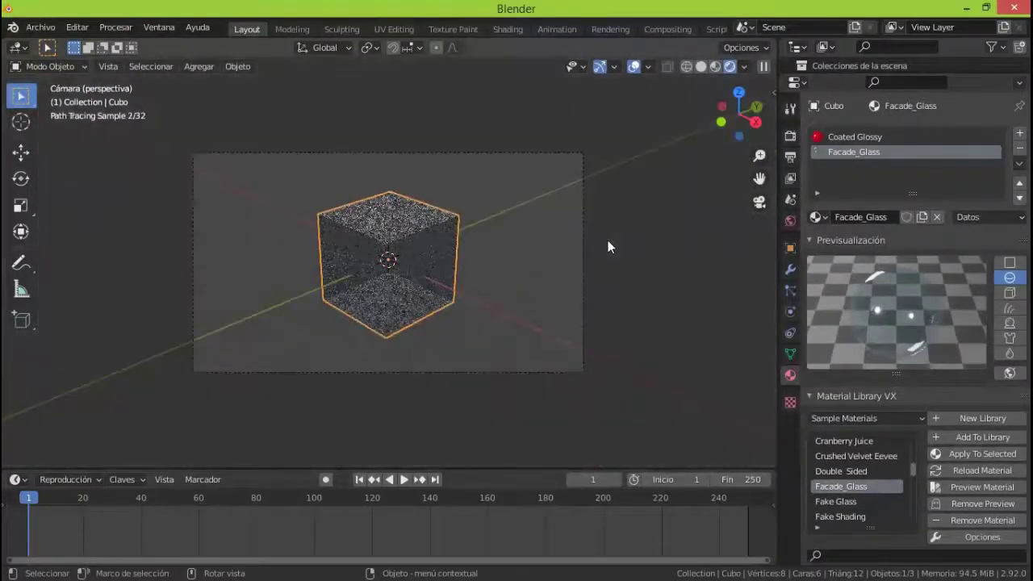
pyautogui.click(744, 67)
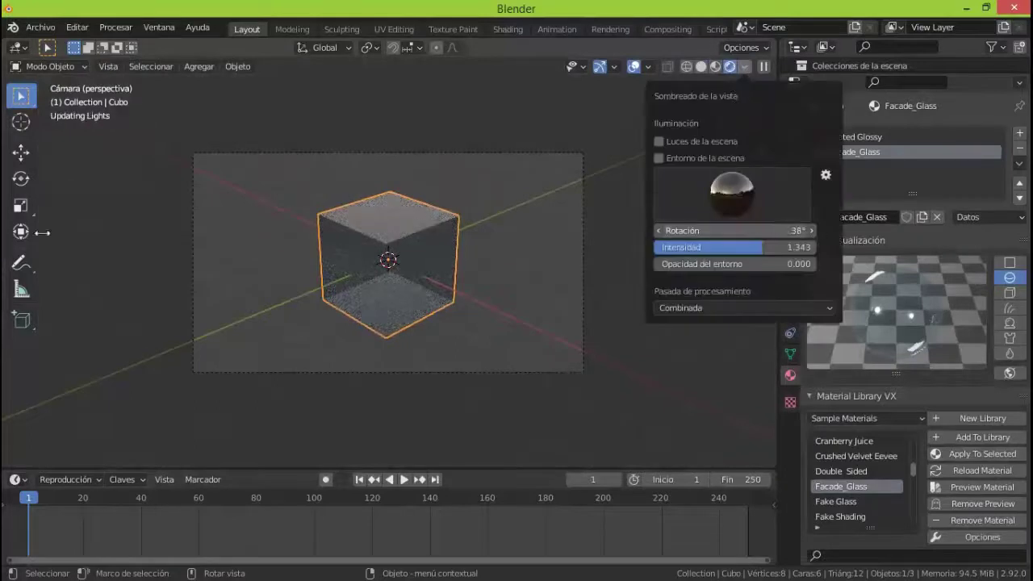
pyautogui.moveTo(741, 229); pyautogui.dragTo(754, 230)
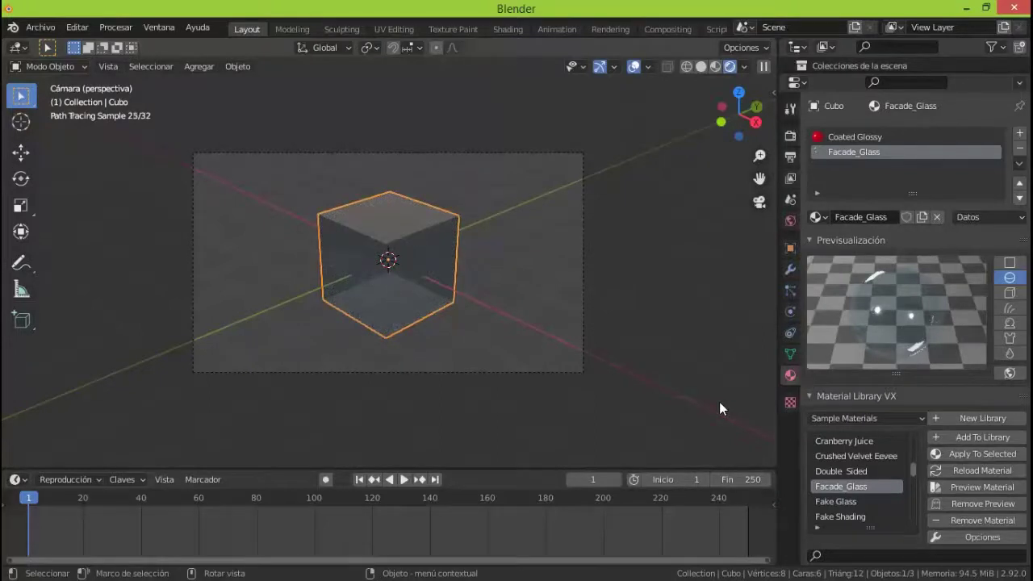
# Try two other built-in HDRIs, settling on a brighter one that shows pale reflections.
pyautogui.click(744, 67)
pyautogui.click(725, 176)
pyautogui.click(700, 241)
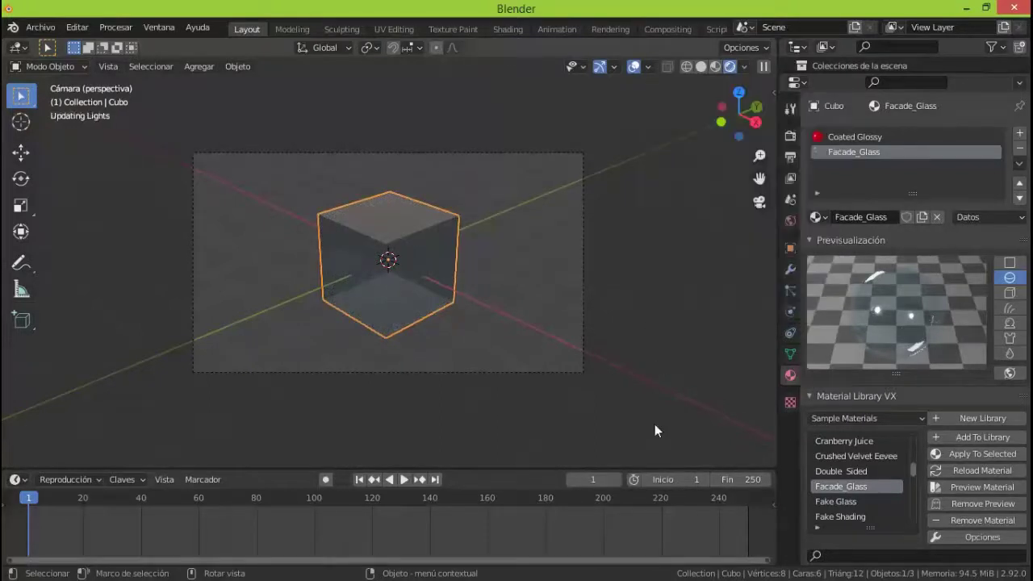
pyautogui.click(744, 67)
pyautogui.click(731, 193)
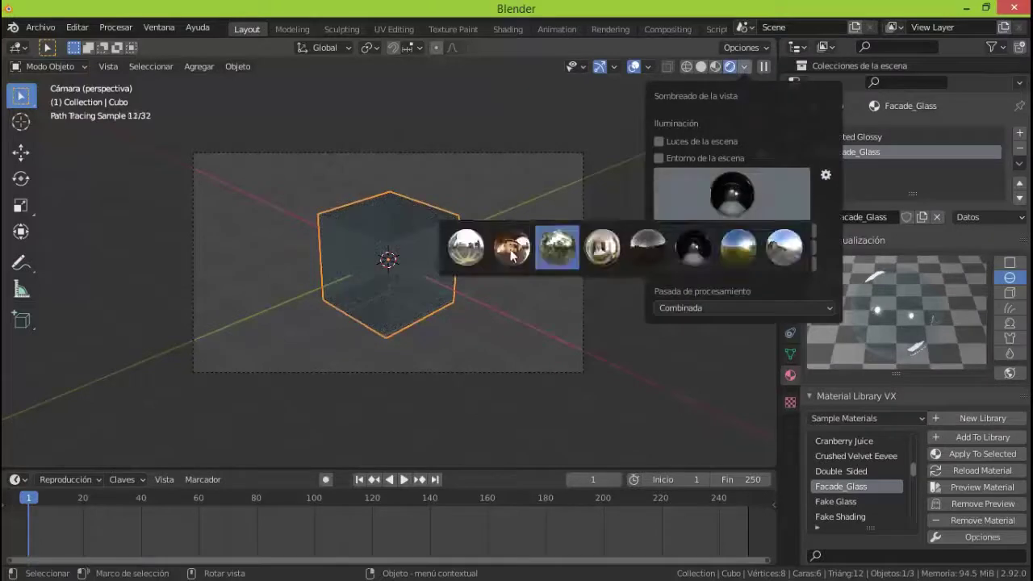
pyautogui.click(468, 249)
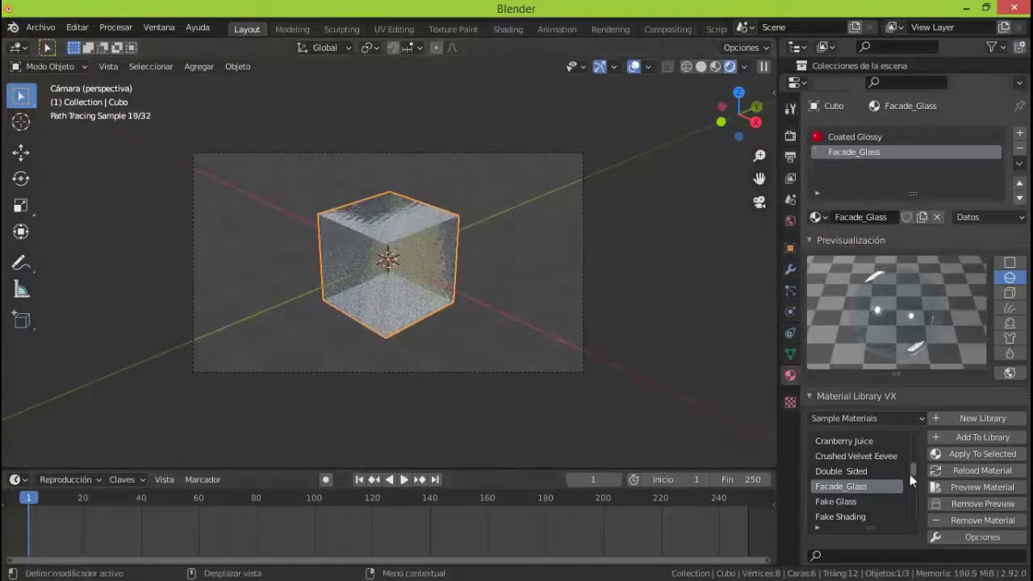
# Give the cube the Fake Glass material and relight it with a blue-sky built-in HDRI.
pyautogui.click(701, 66)
pyautogui.click(968, 453)
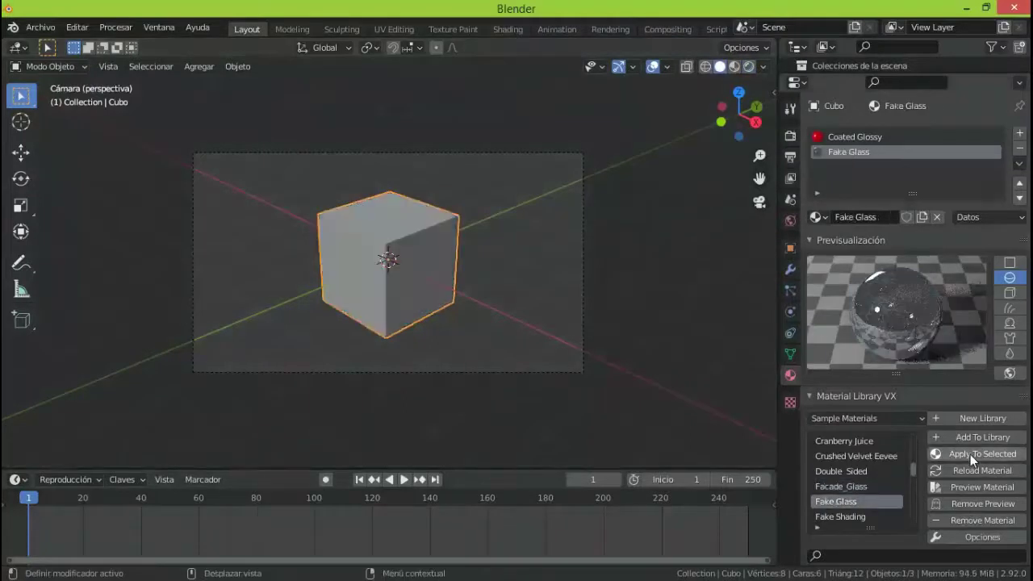
pyautogui.click(748, 66)
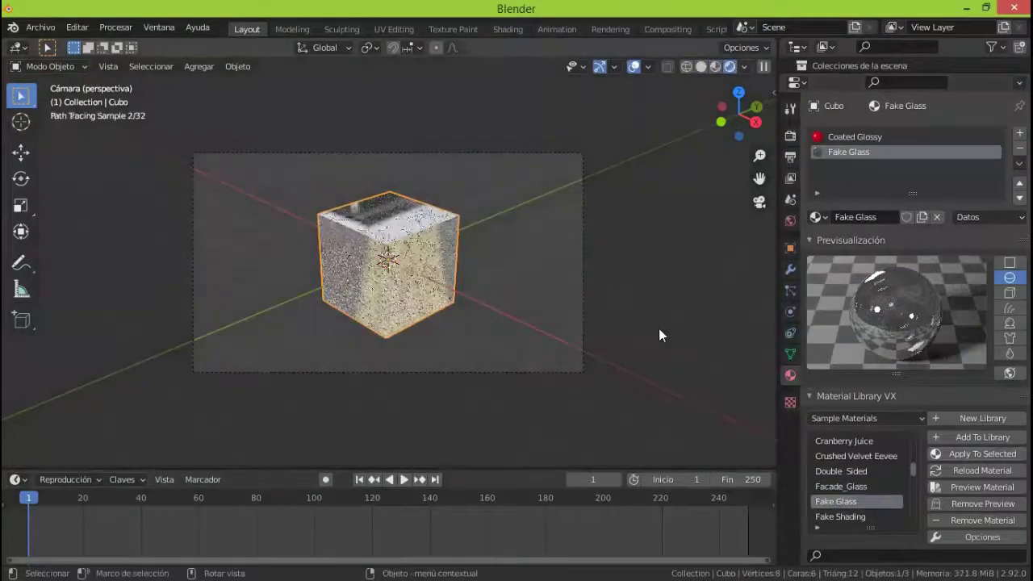
pyautogui.click(744, 66)
pyautogui.click(738, 245)
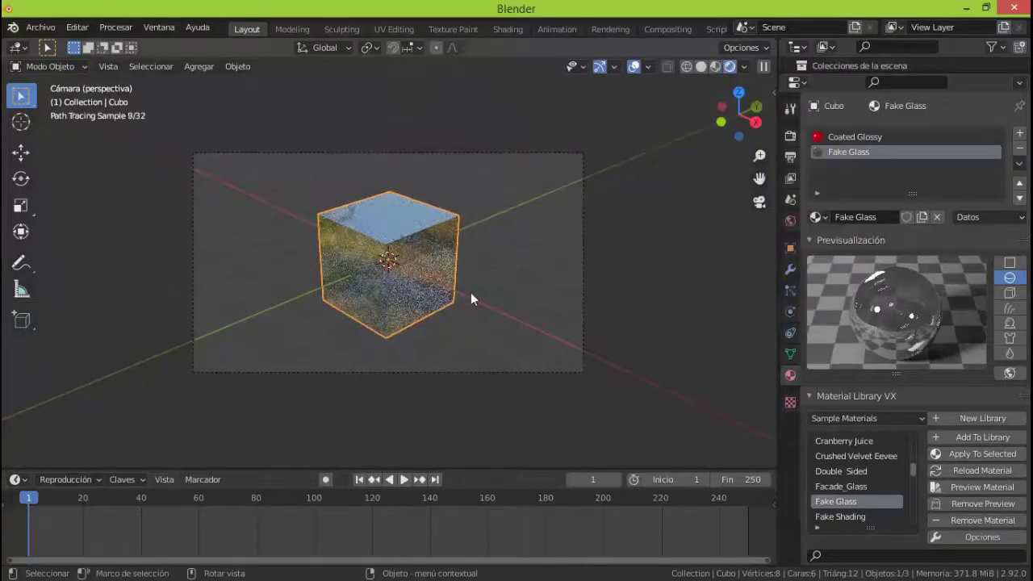
# Toggle scene world lighting off and back, lower HDRI intensity to 0.343, then open the Lights preferences.
pyautogui.click(744, 67)
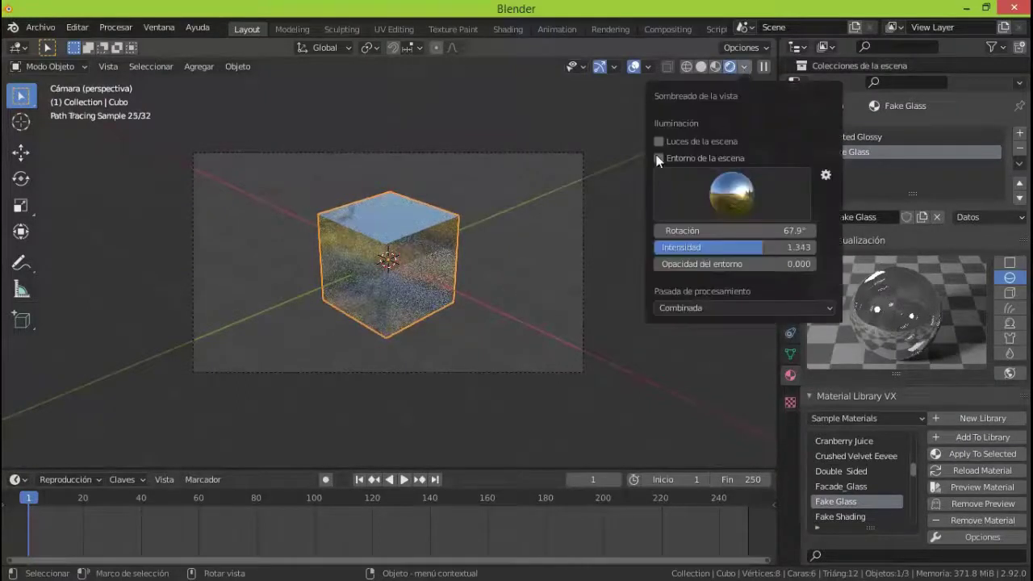
pyautogui.click(658, 159)
pyautogui.click(744, 66)
pyautogui.click(744, 66)
pyautogui.click(658, 158)
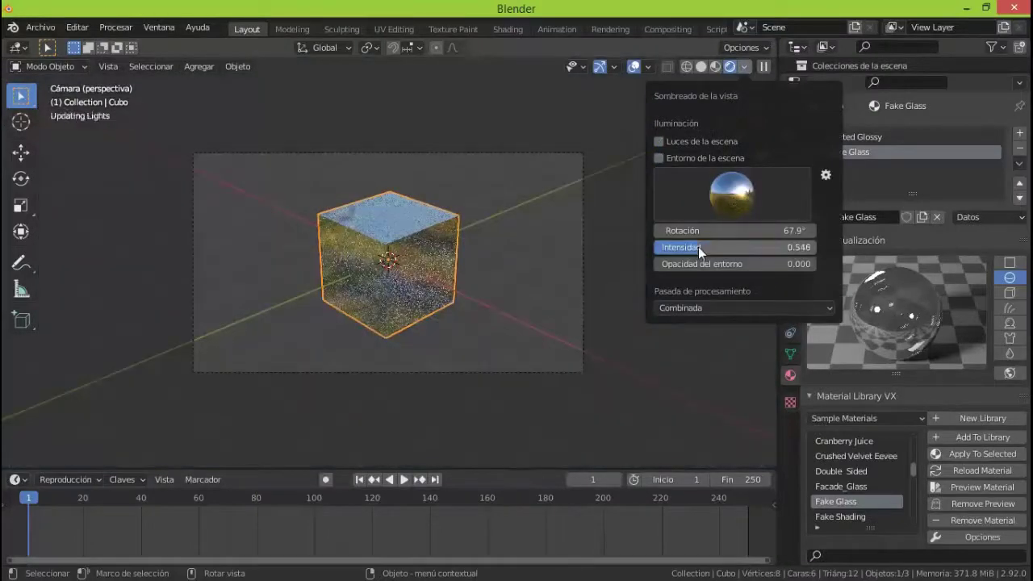
pyautogui.moveTo(697, 247); pyautogui.dragTo(682, 247)
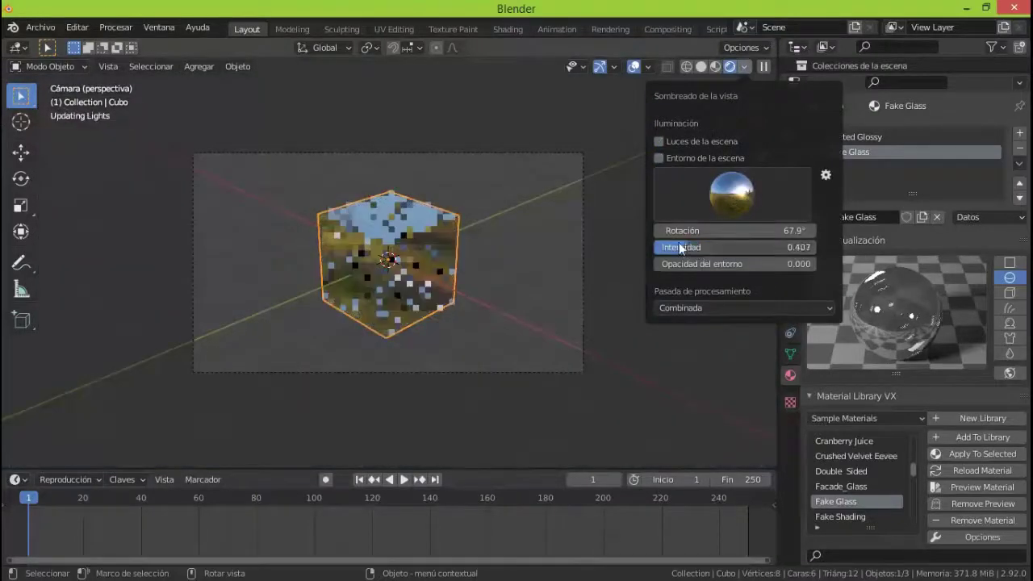
pyautogui.click(825, 177)
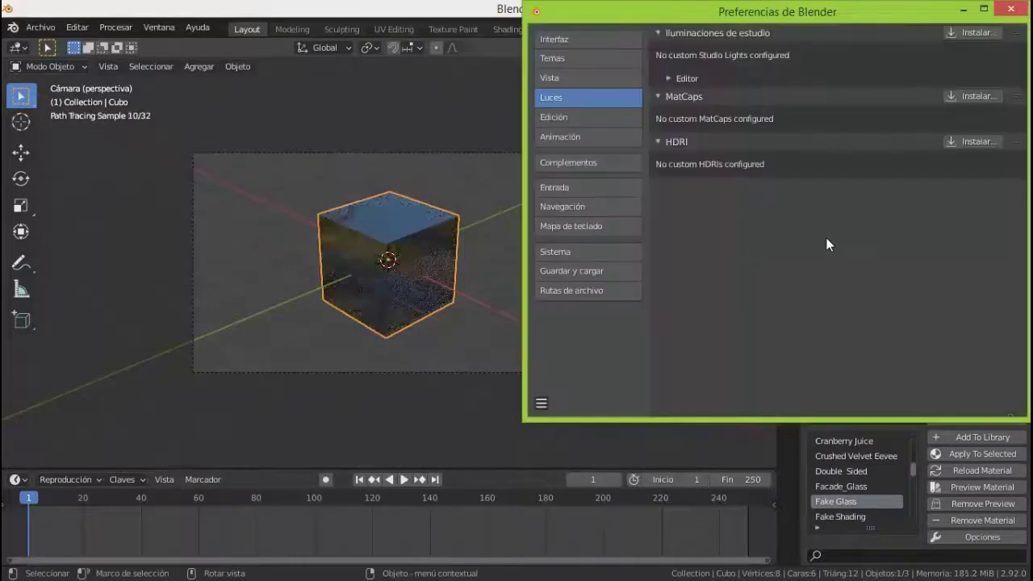
# Install champagne_castle_1_2k.hdr from TEXTURAS BLENDER > texturas tierra y luna as a viewport HDRI.
pyautogui.click(668, 78)
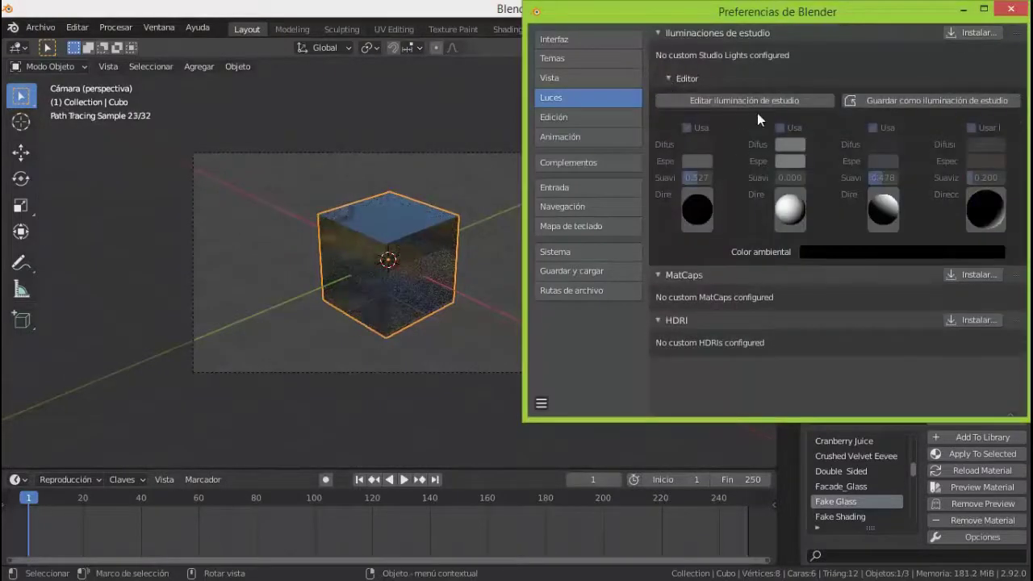
pyautogui.click(669, 78)
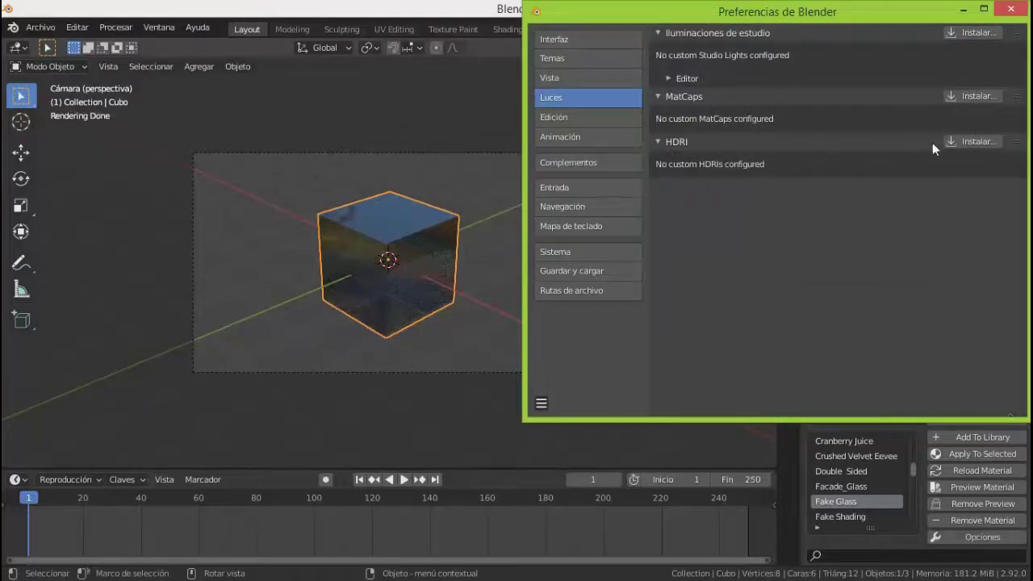
pyautogui.click(952, 139)
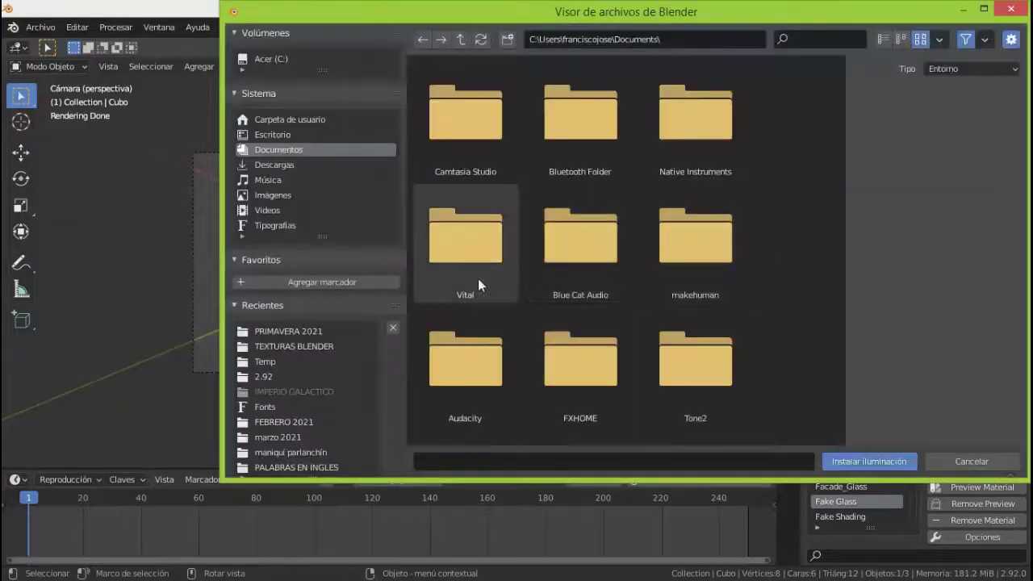
pyautogui.click(282, 135)
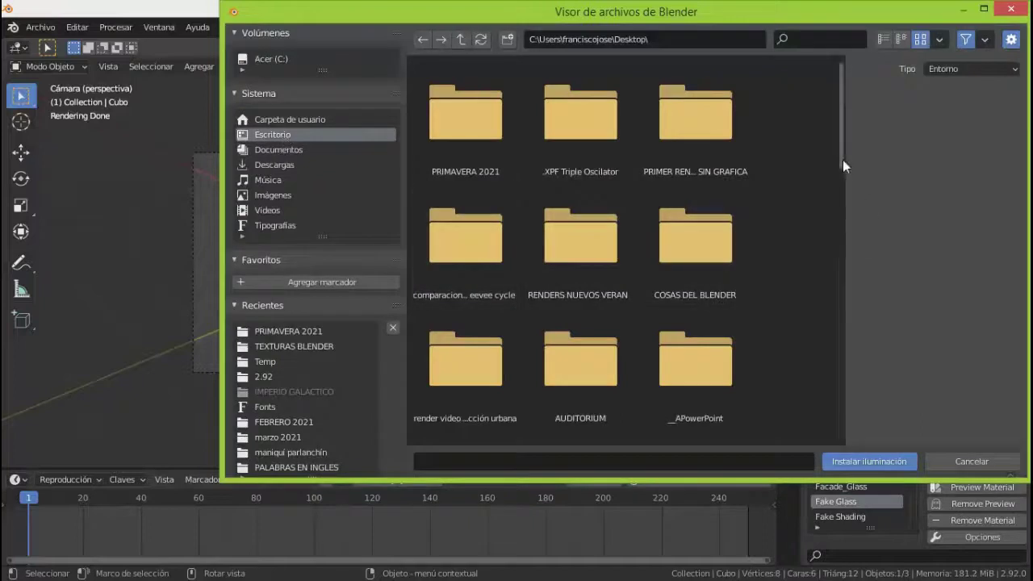
pyautogui.moveTo(842, 160); pyautogui.dragTo(847, 254)
pyautogui.doubleClick(695, 145)
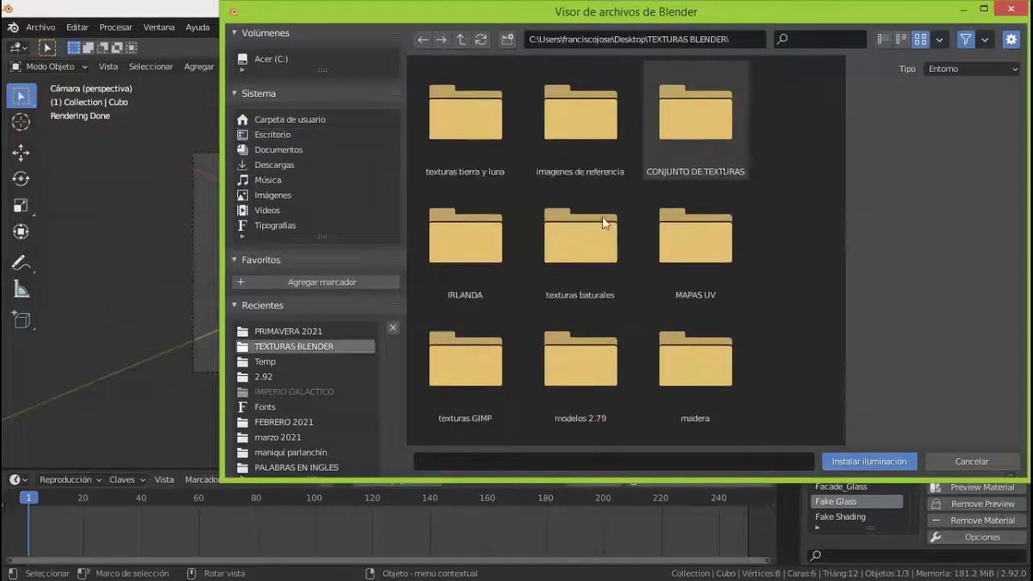
pyautogui.click(473, 133)
pyautogui.doubleClick(474, 130)
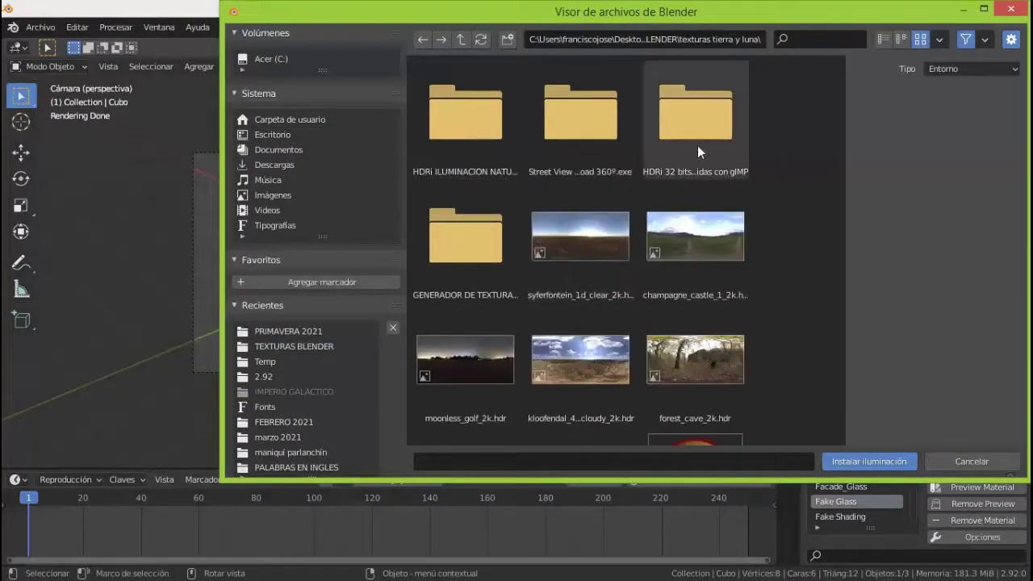
pyautogui.click(694, 238)
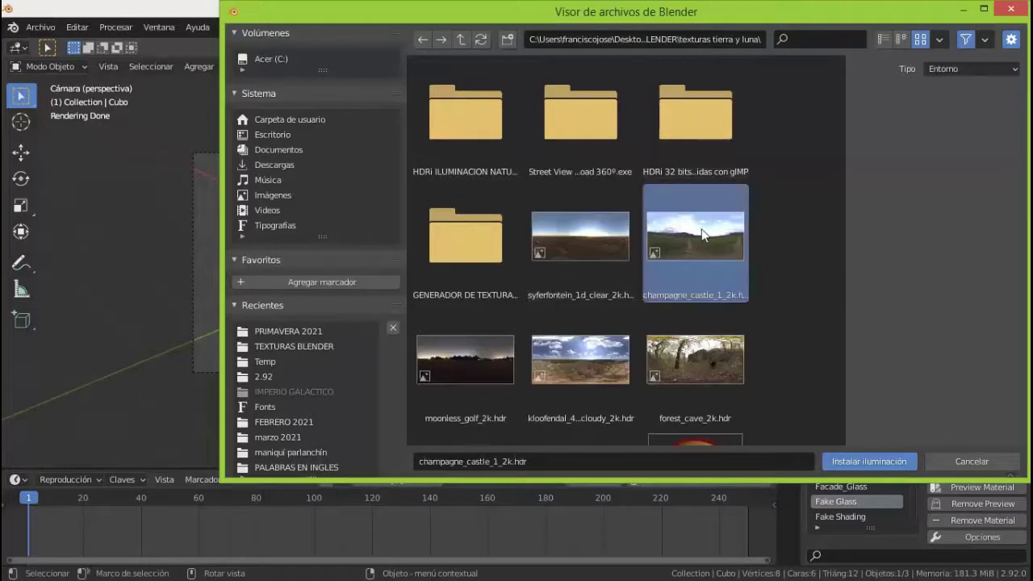
pyautogui.click(864, 463)
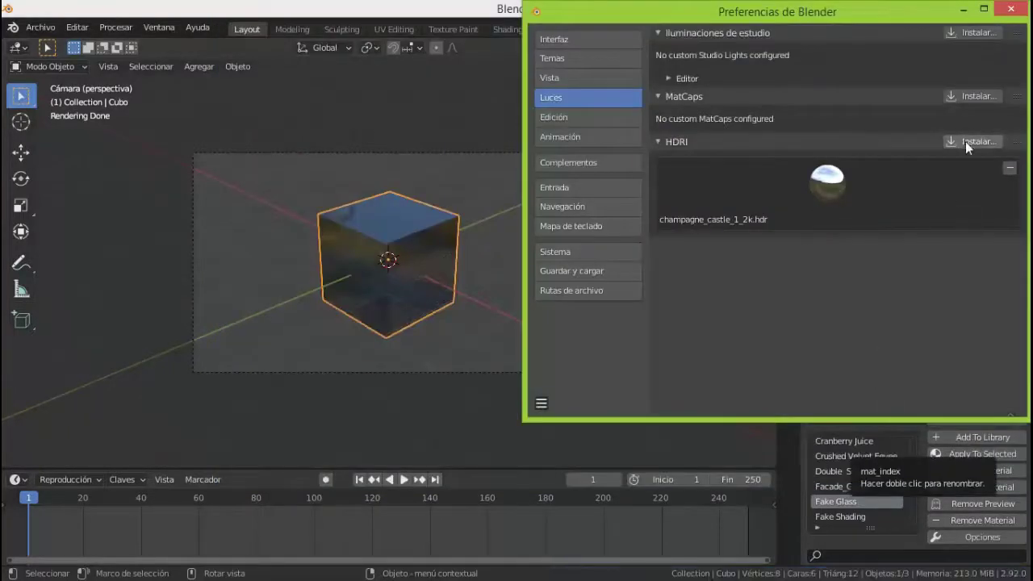
# Install kloofendal_48d_partly_cloudy_2k.hdr and solitude_night_2k.hdr as viewport HDRIs too.
pyautogui.click(964, 141)
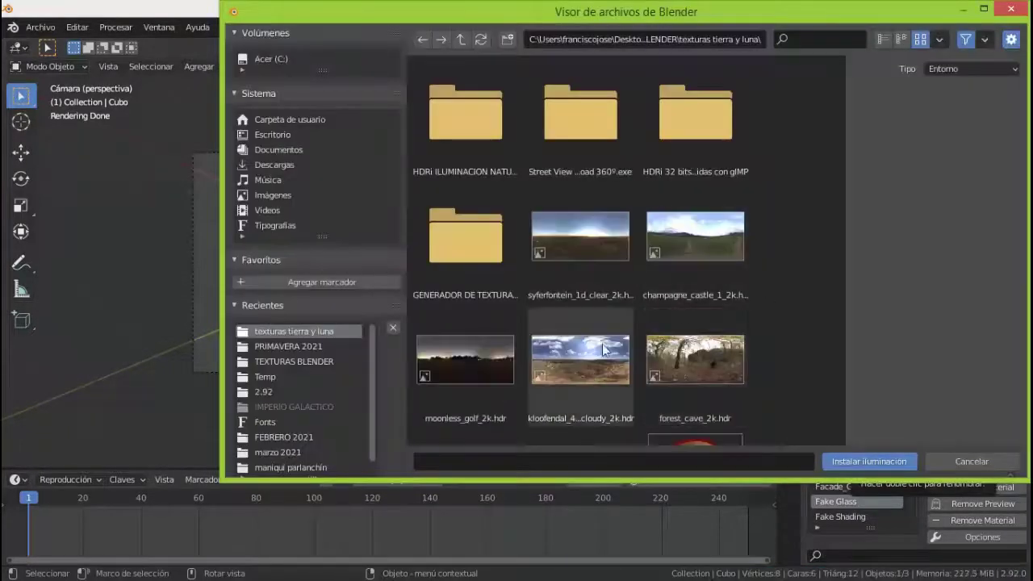
pyautogui.click(580, 359)
pyautogui.click(869, 461)
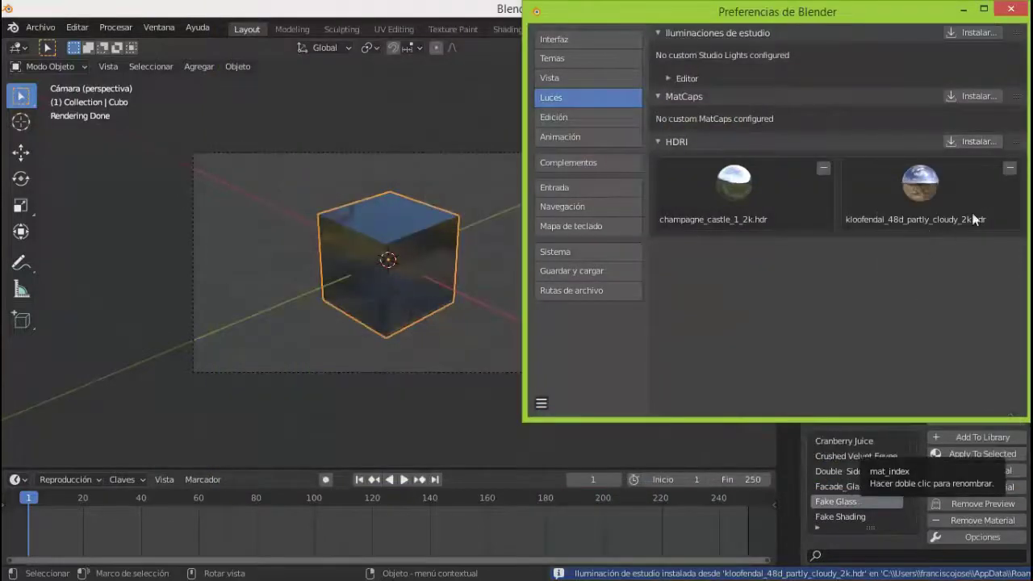
pyautogui.click(972, 142)
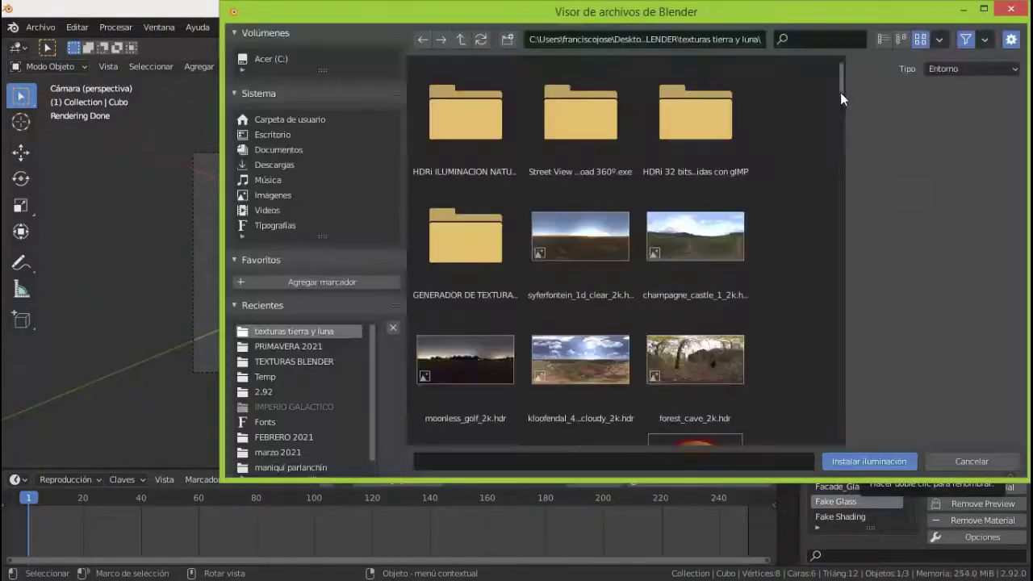
pyautogui.moveTo(840, 92); pyautogui.dragTo(842, 116)
pyautogui.click(588, 200)
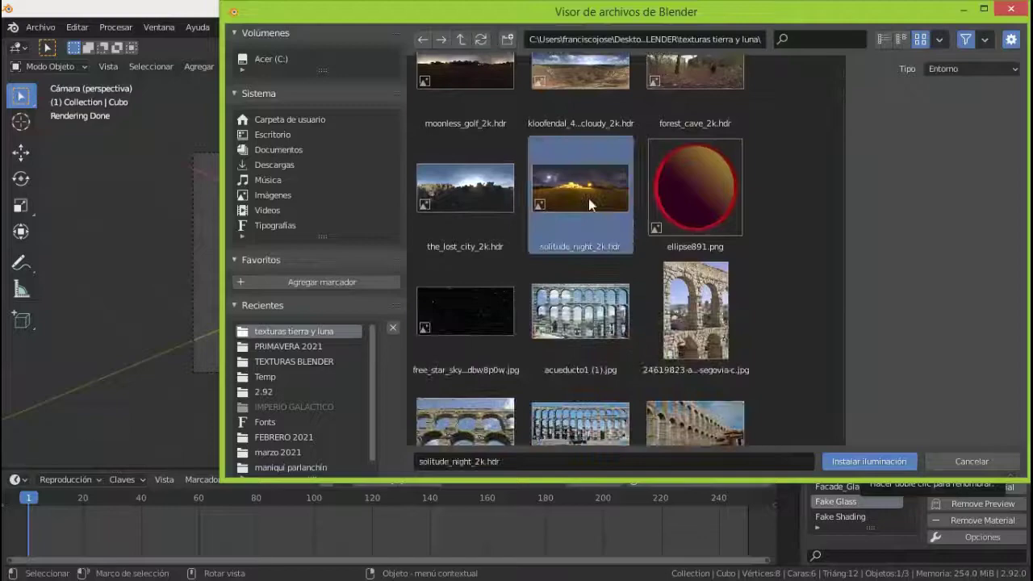
pyautogui.click(843, 461)
# Begin another HDRI install and select the free star sky image.
pyautogui.click(981, 142)
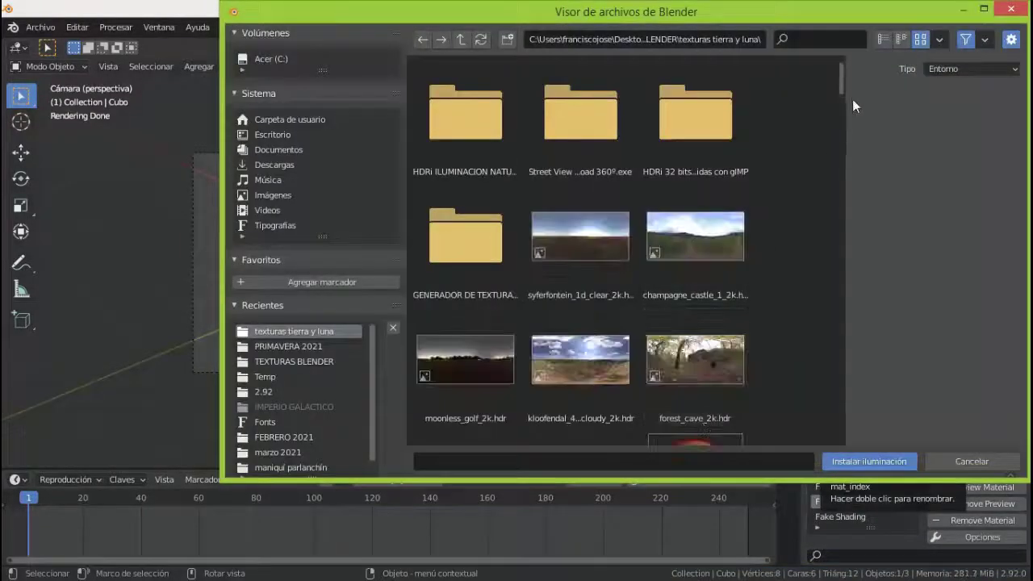
pyautogui.moveTo(841, 97); pyautogui.dragTo(839, 129)
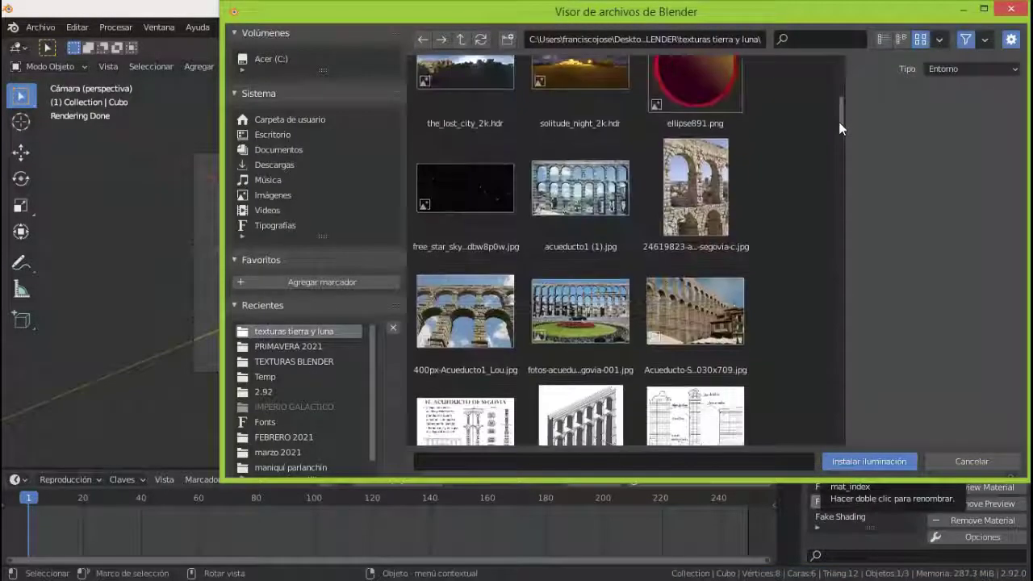
pyautogui.click(491, 182)
# Finish the star sky install, then install construction_yard_4k.hdr from HDRi ILUMINACION NATURAL as a viewport HDRI.
pyautogui.click(871, 461)
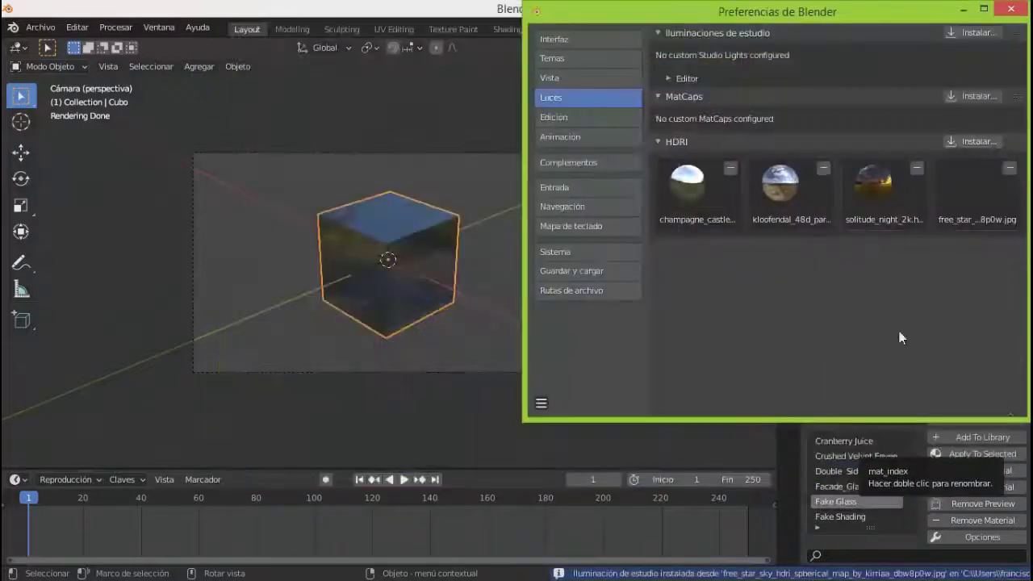
pyautogui.click(977, 143)
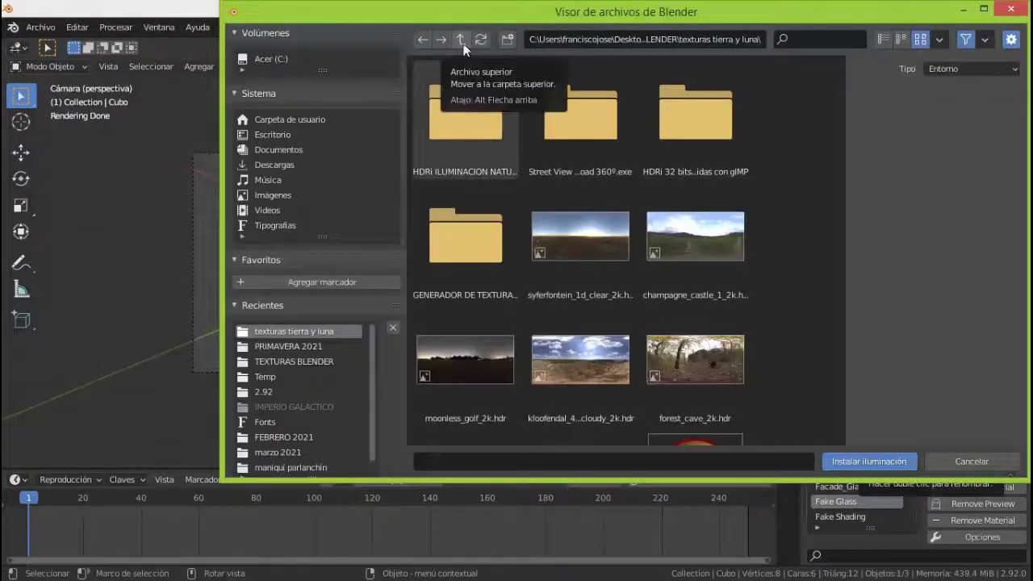
pyautogui.click(461, 39)
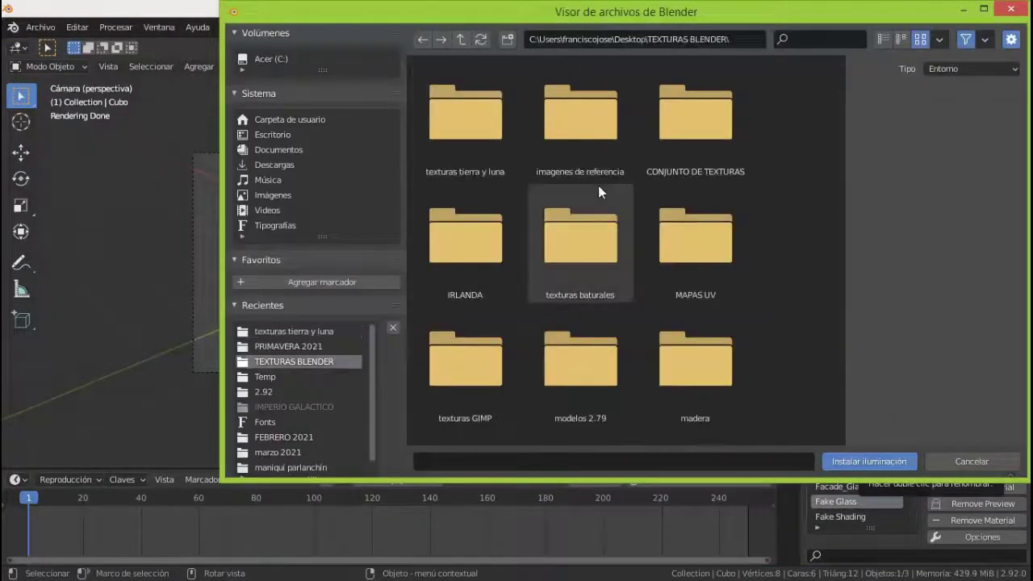
pyautogui.doubleClick(477, 127)
pyautogui.doubleClick(476, 126)
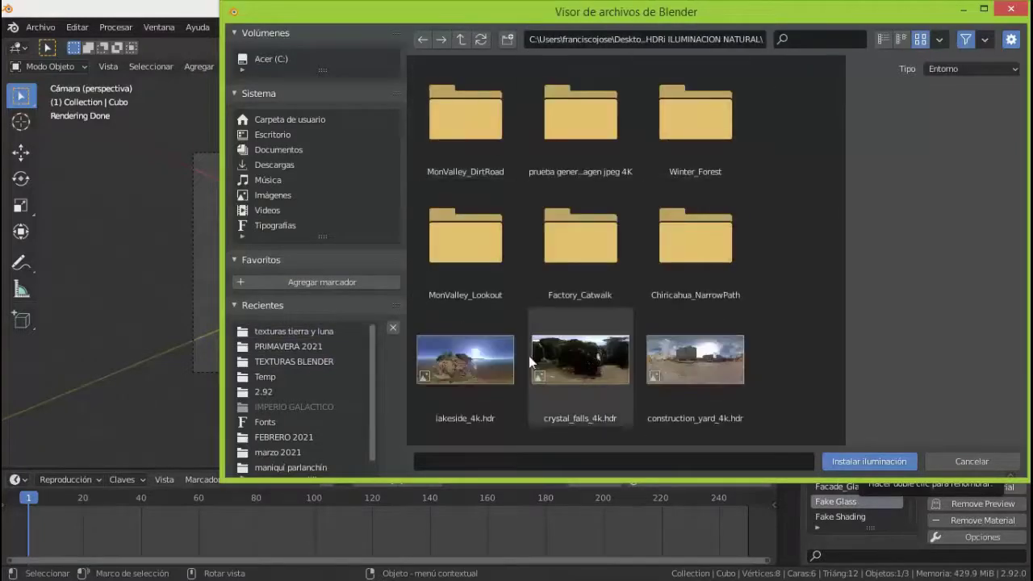
pyautogui.scroll(-3, 613, 339)
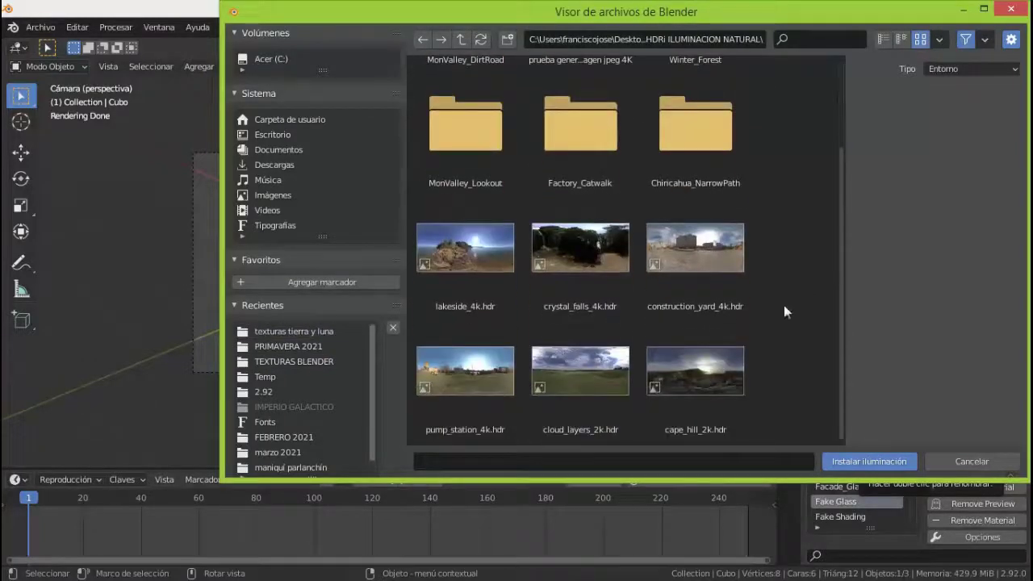
pyautogui.click(712, 255)
pyautogui.click(842, 462)
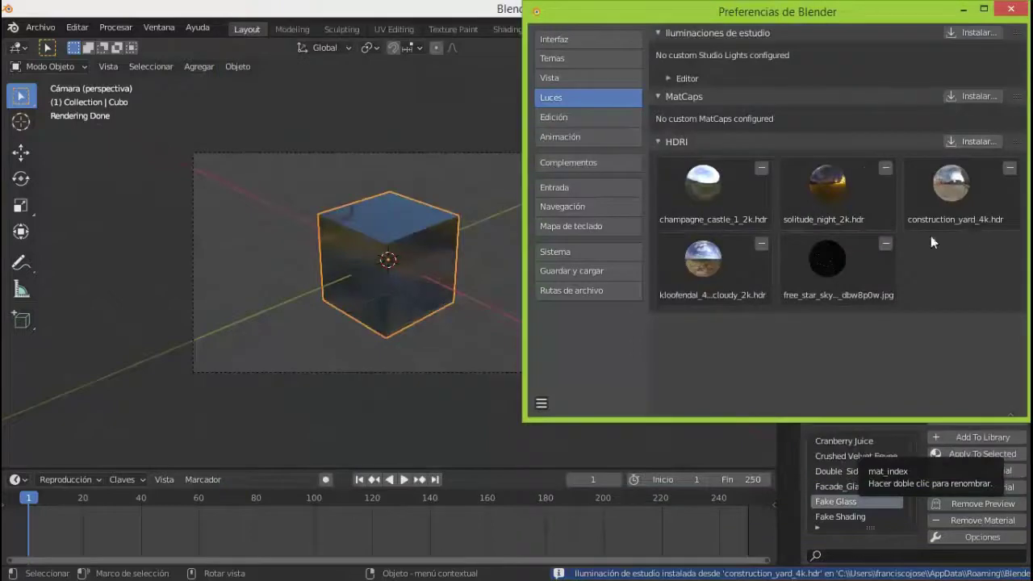
# Install cape_hill_2k.hdr from the same folder as another viewport HDRI.
pyautogui.click(977, 141)
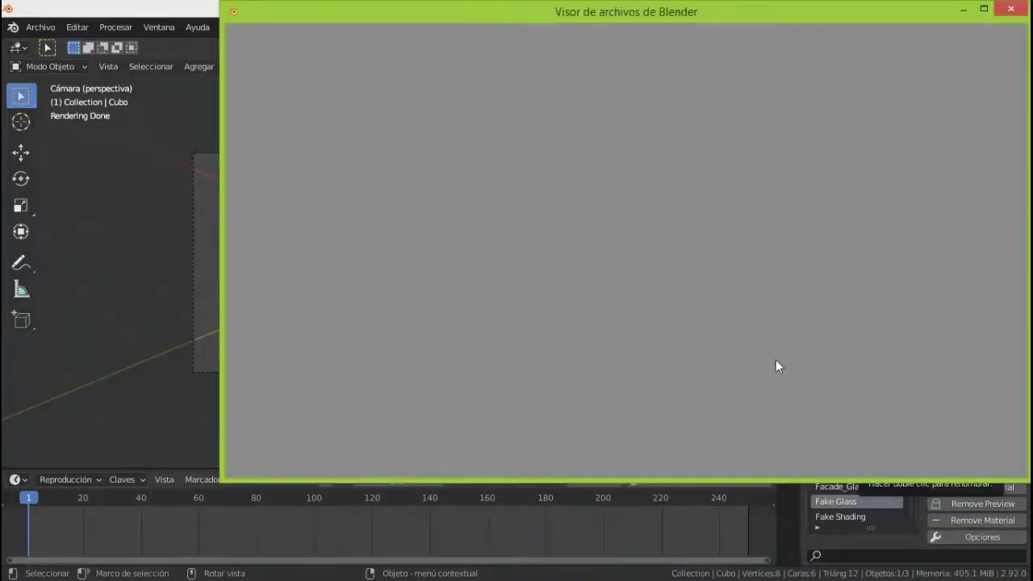
pyautogui.scroll(-3, 819, 213)
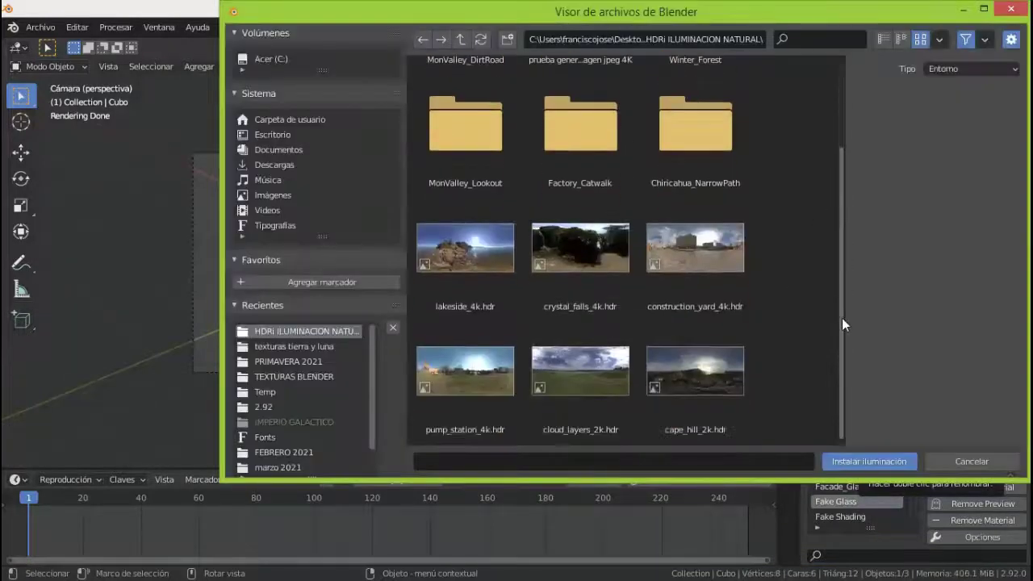
pyautogui.click(718, 373)
pyautogui.click(827, 465)
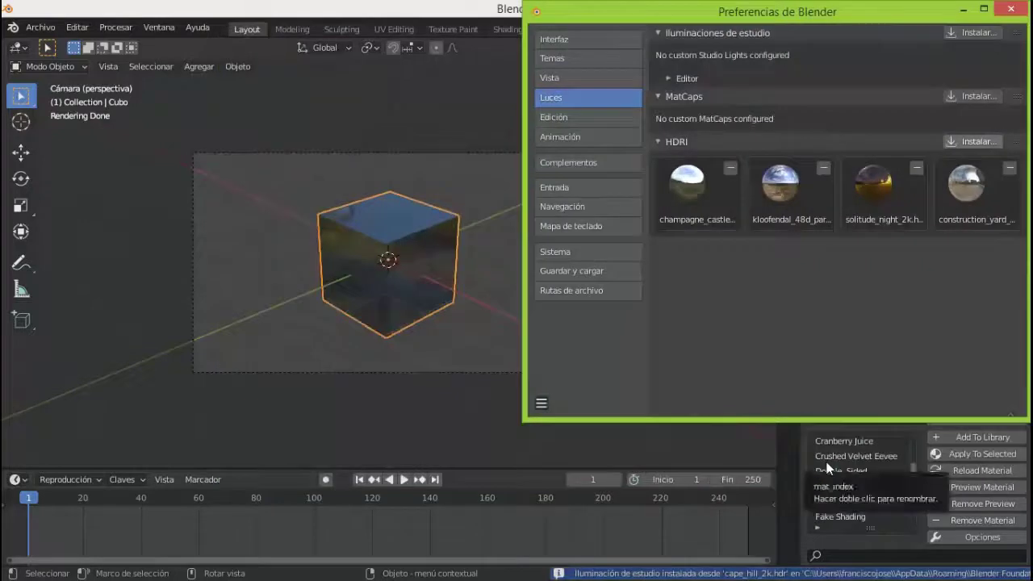
pyautogui.click(541, 402)
# Close Preferences and light the cube with the golden sunset HDRI, dimmed slightly.
pyautogui.click(1011, 10)
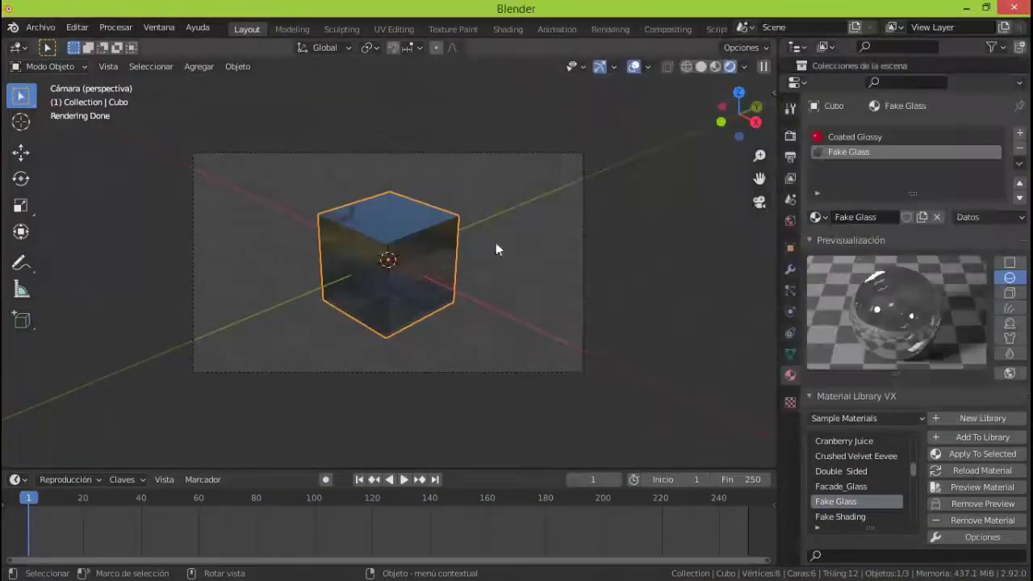
pyautogui.click(743, 67)
pyautogui.click(695, 197)
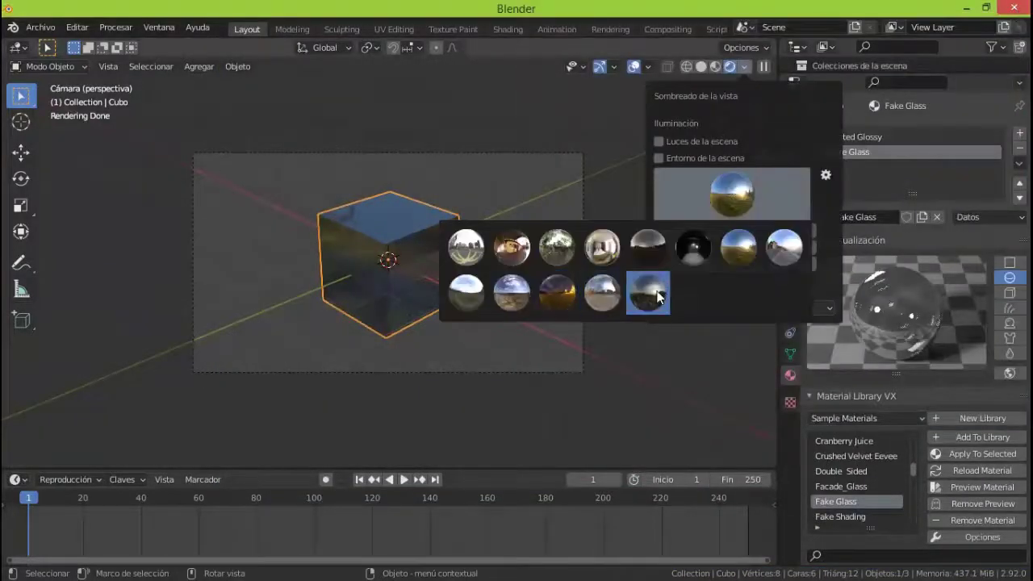
pyautogui.click(558, 289)
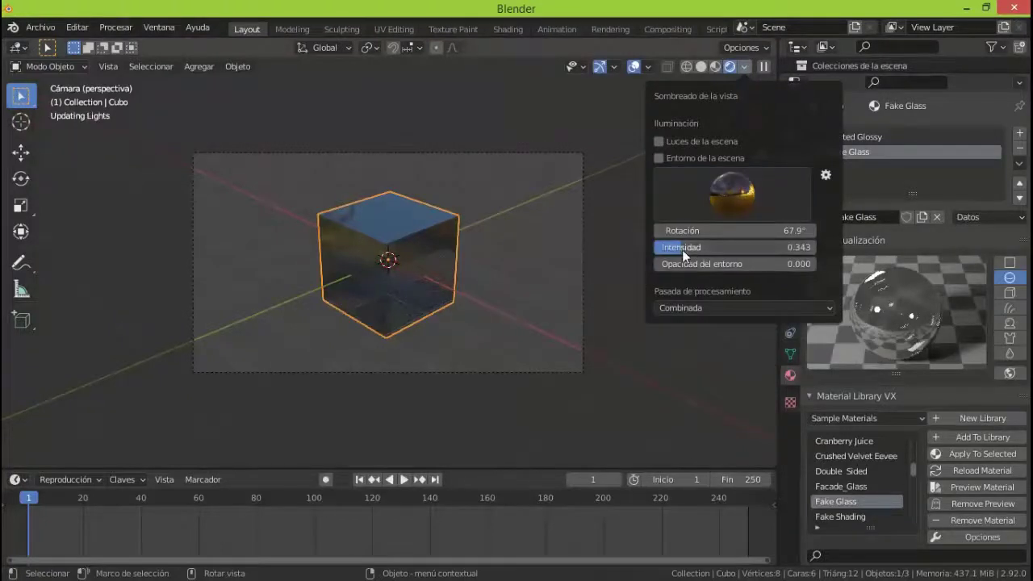
pyautogui.moveTo(682, 253); pyautogui.dragTo(701, 246)
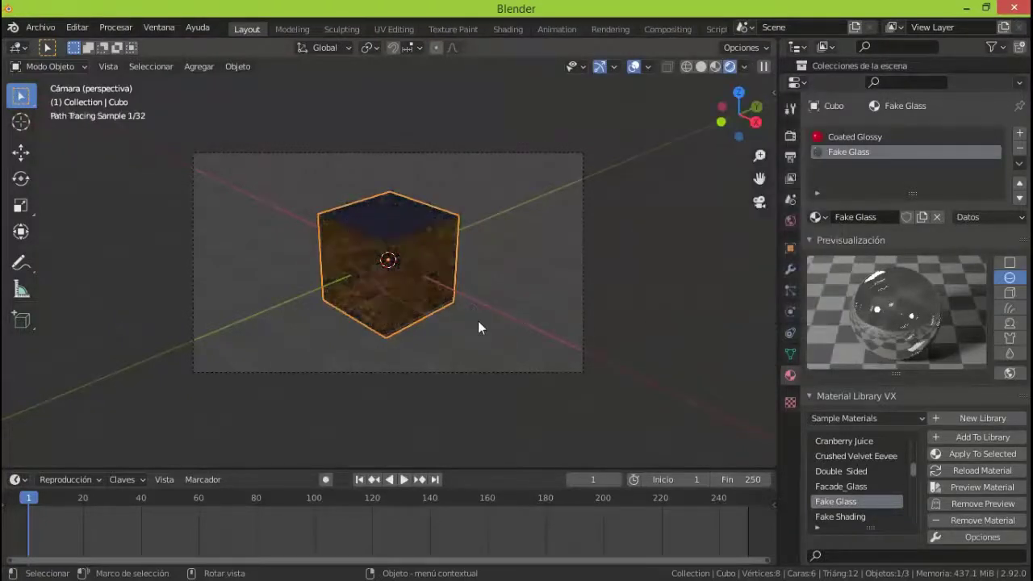
# Switch the viewport lighting to the last custom HDRI in the preview grid.
pyautogui.click(743, 67)
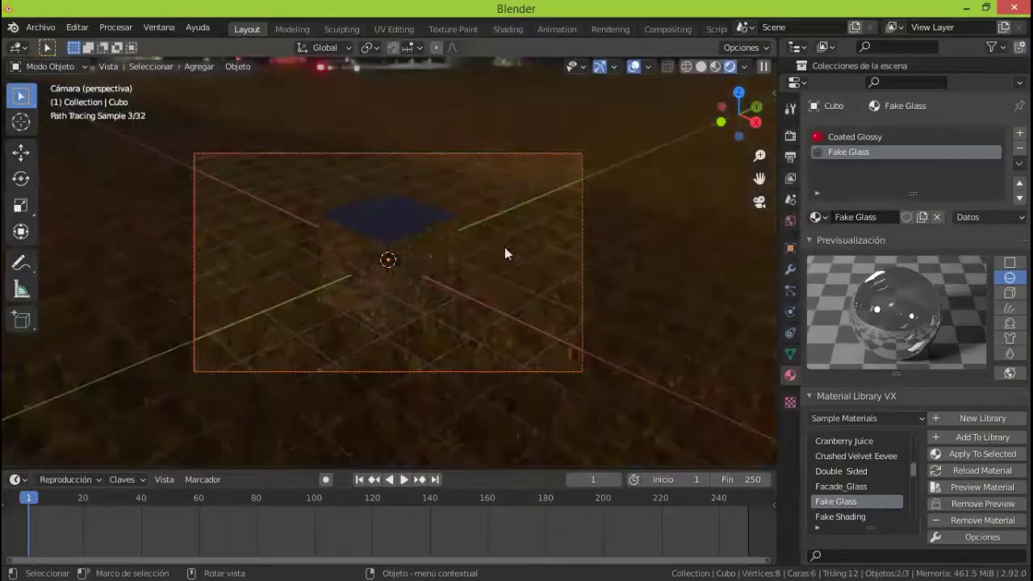
pyautogui.click(744, 67)
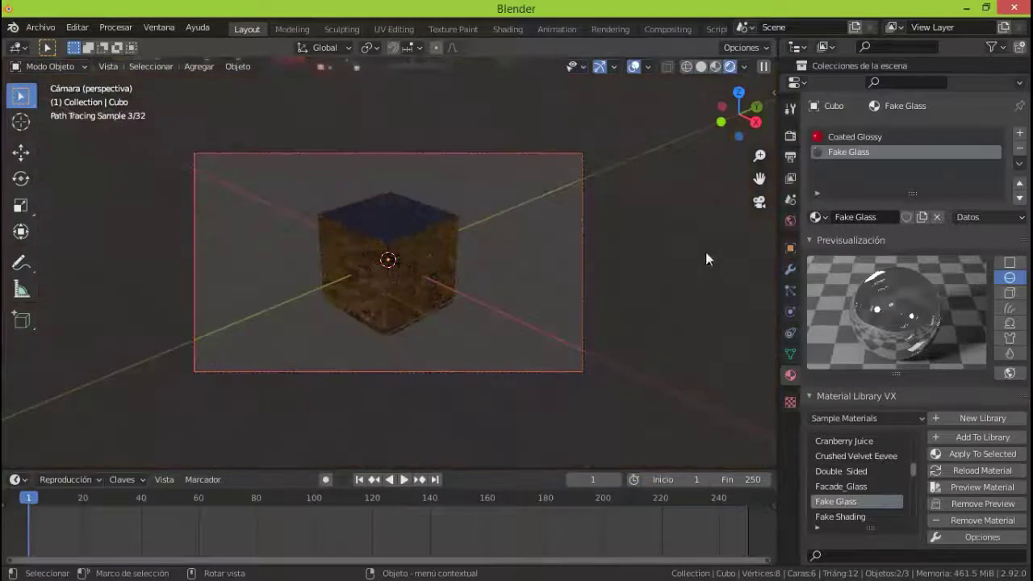
pyautogui.click(743, 67)
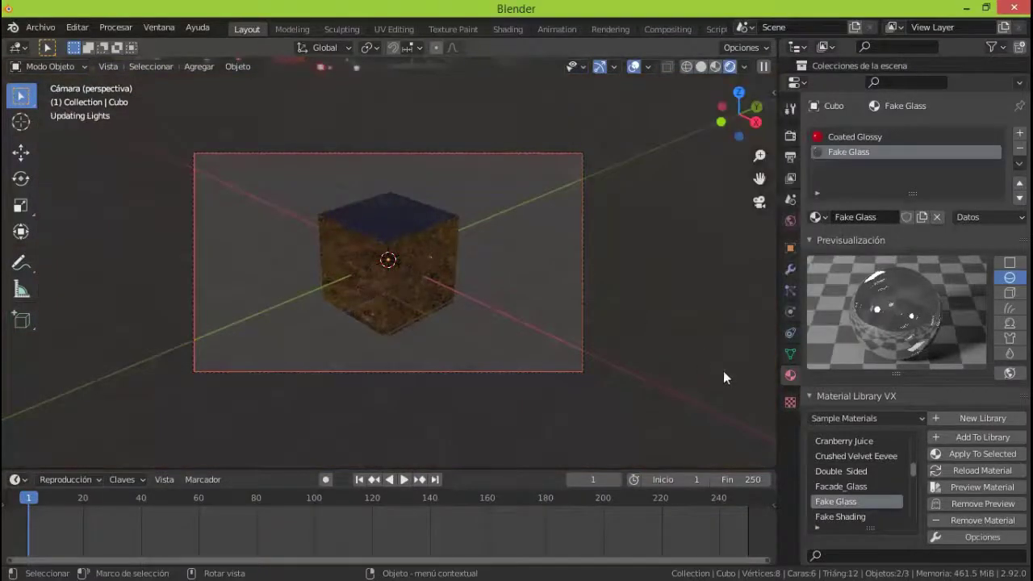
pyautogui.click(743, 67)
pyautogui.click(731, 194)
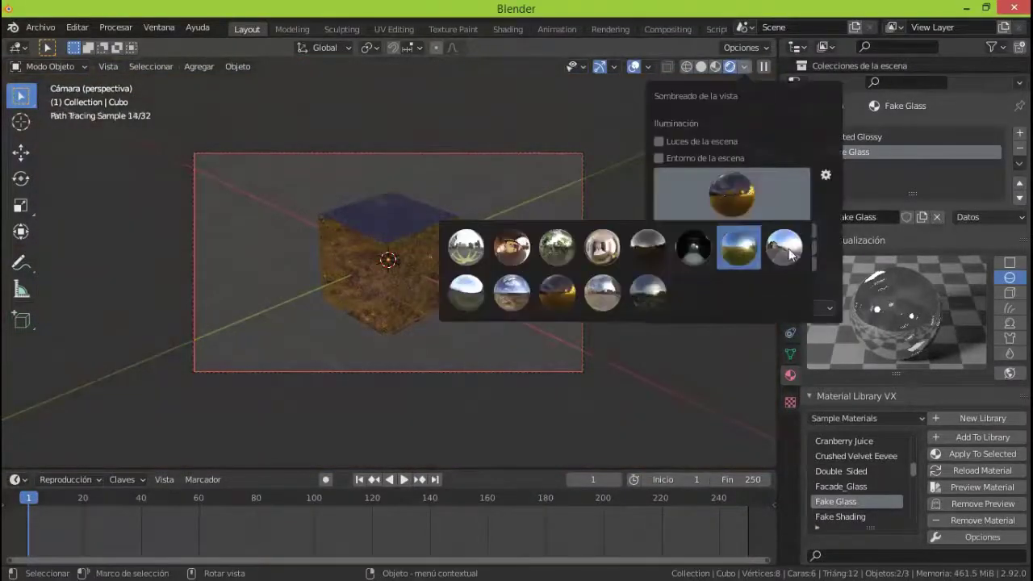
pyautogui.click(787, 252)
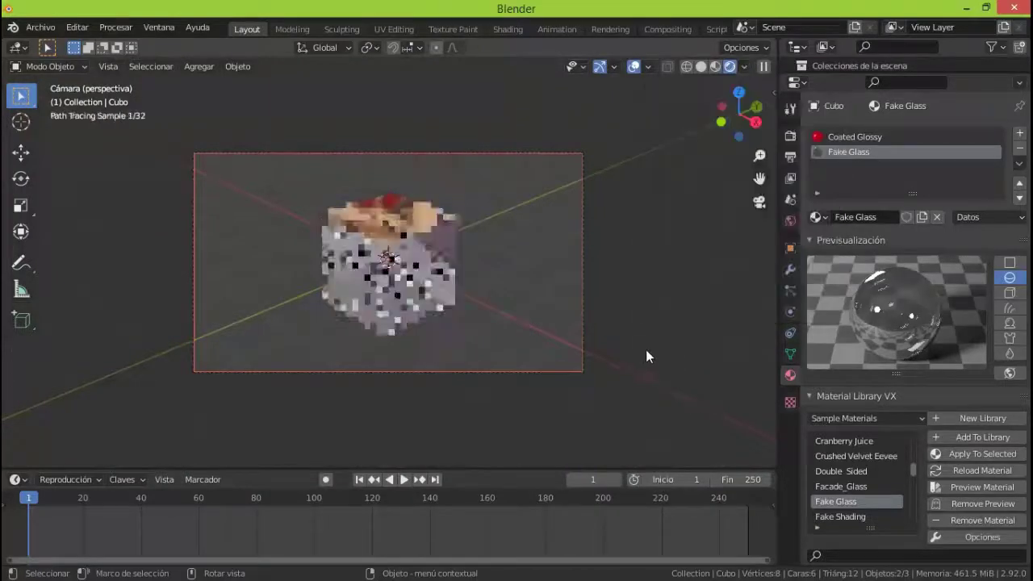
# Choose another outdoor HDRI and turn off Luces de la escena.
pyautogui.click(743, 67)
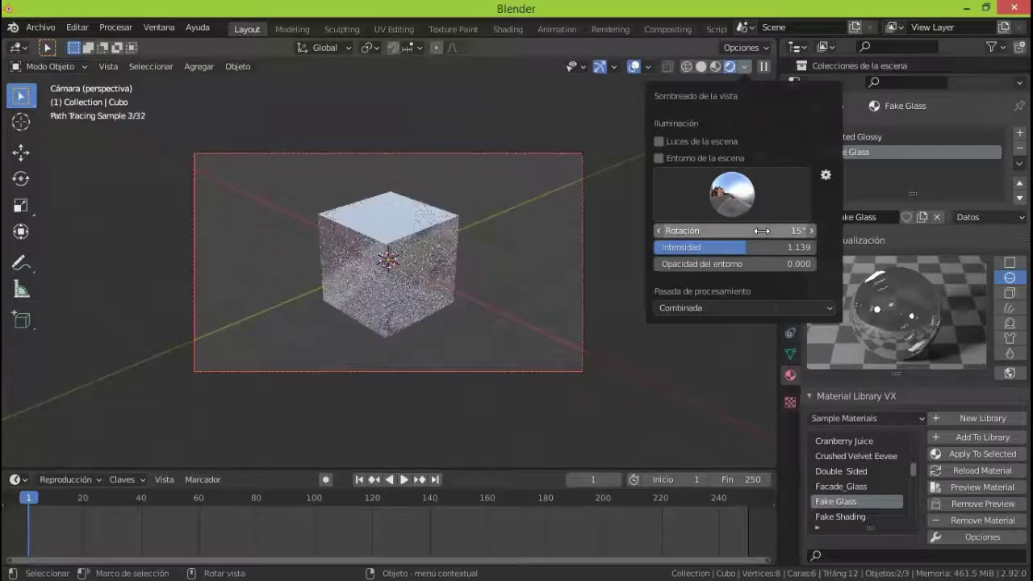
pyautogui.click(746, 205)
pyautogui.click(608, 297)
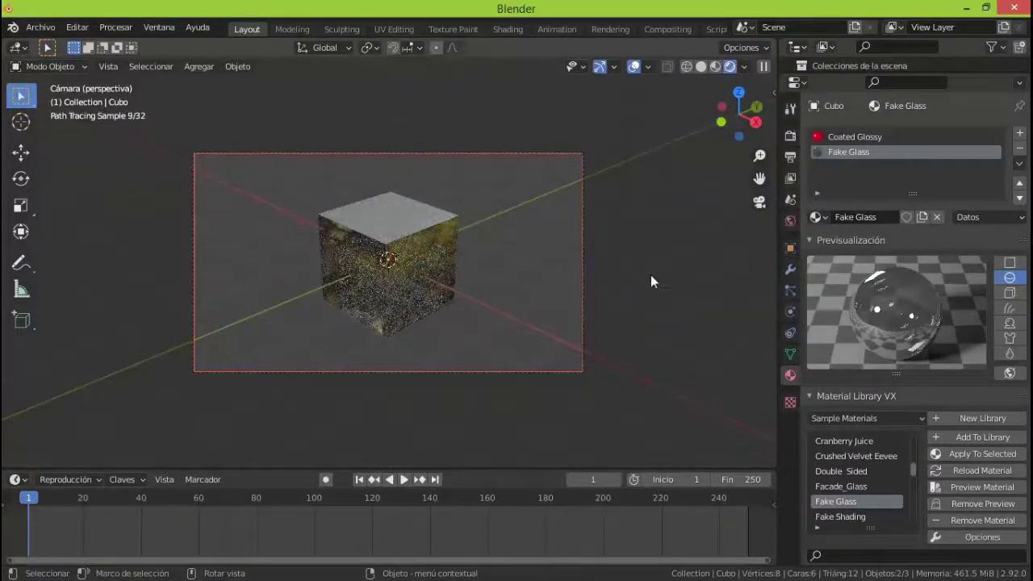
pyautogui.click(744, 66)
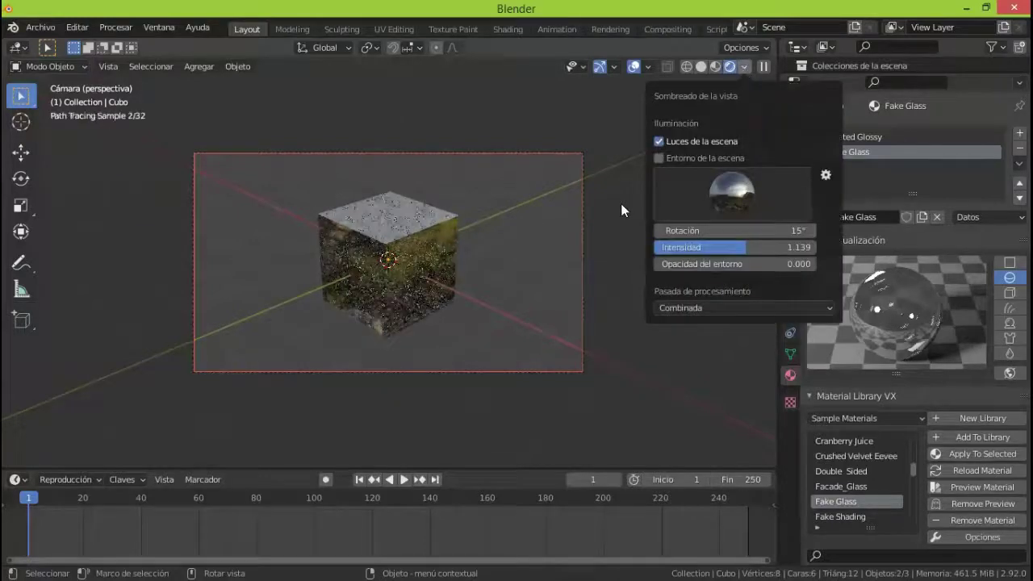
pyautogui.click(659, 141)
pyautogui.click(609, 197)
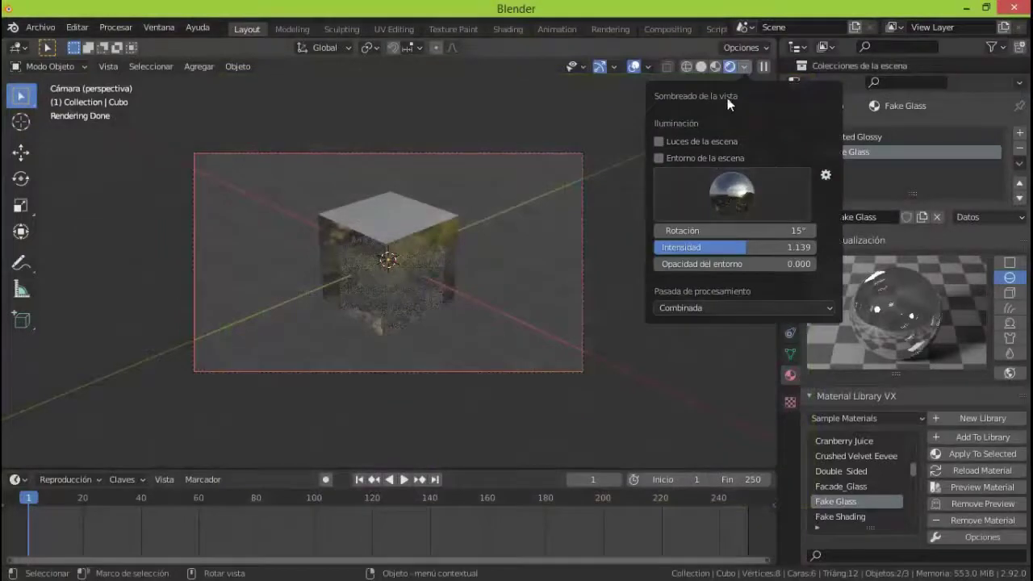
# Preview the Niebla, Reflectividad indirecta, Transmisión indirecta, Emisión, Fondo and Oclusión ambiental passes.
pyautogui.click(756, 307)
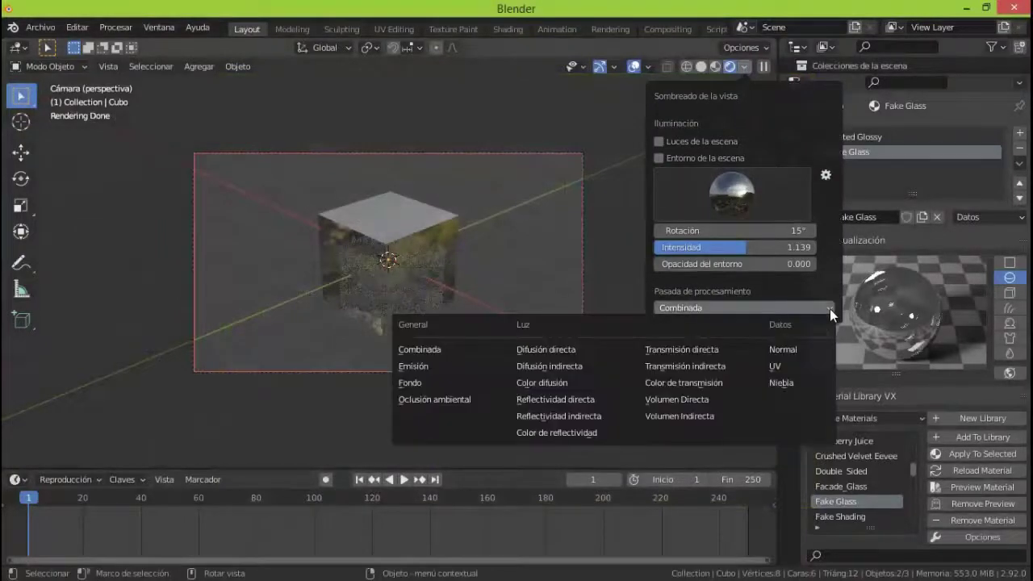
pyautogui.click(787, 383)
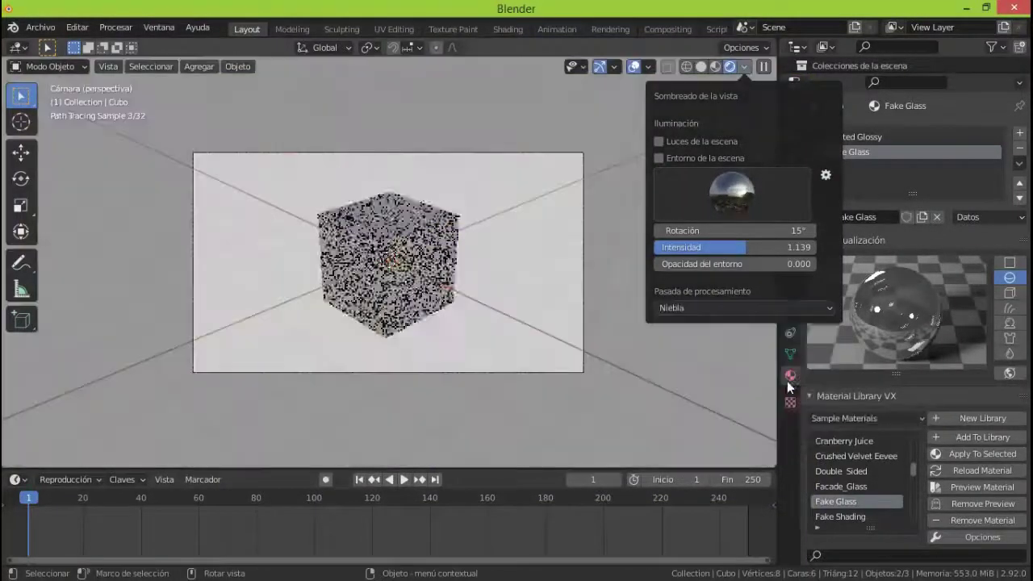
pyautogui.click(787, 307)
pyautogui.click(597, 415)
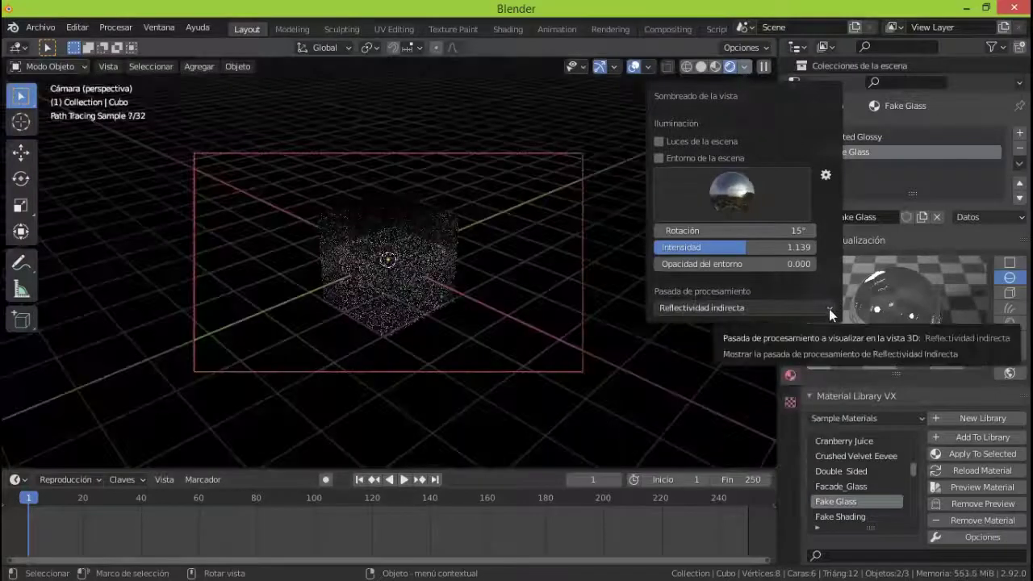
pyautogui.click(815, 308)
pyautogui.click(718, 365)
pyautogui.click(718, 308)
pyautogui.click(424, 367)
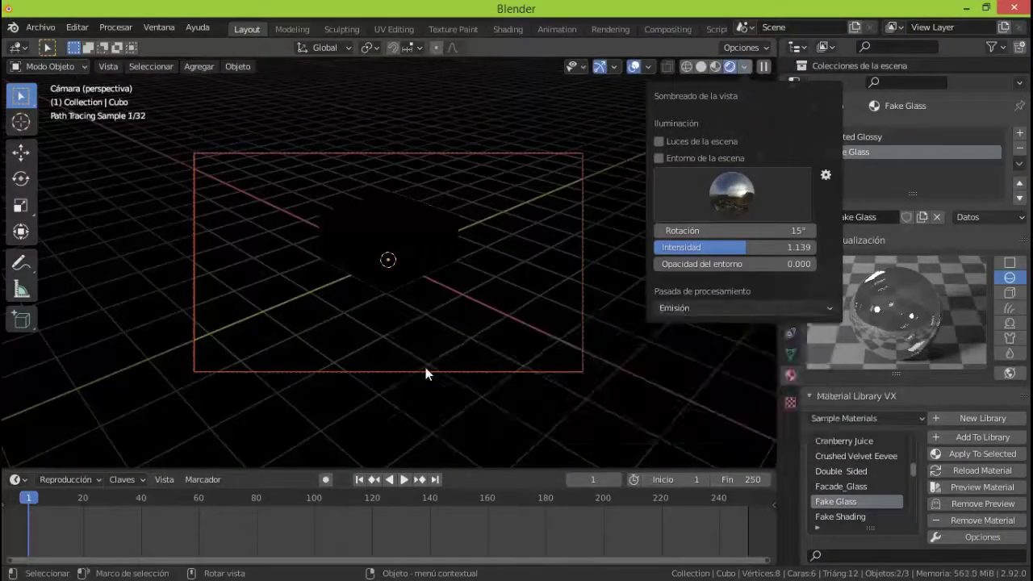
pyautogui.click(828, 309)
pyautogui.click(426, 383)
pyautogui.click(826, 308)
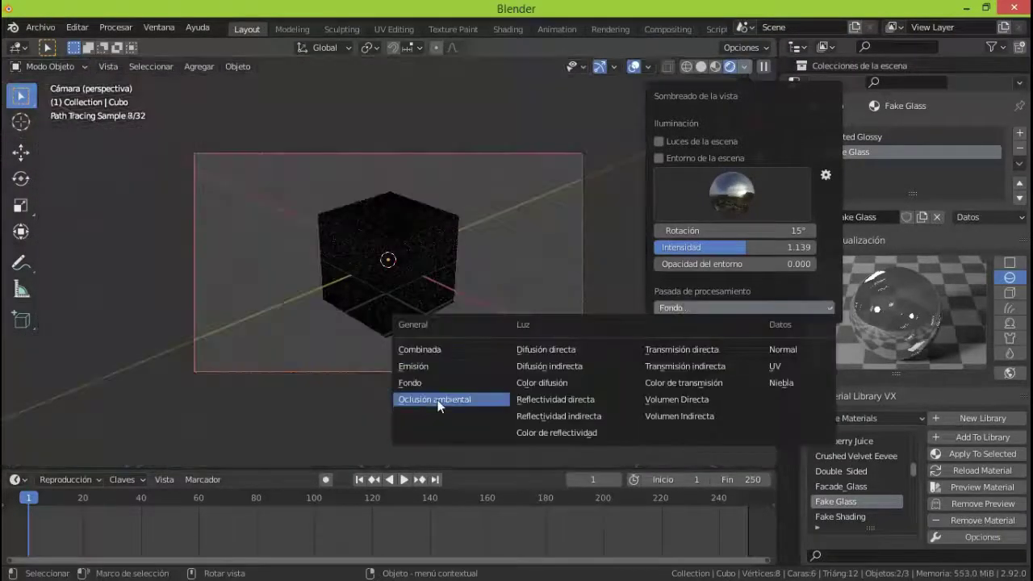
pyautogui.click(436, 399)
# Preview the Difusión directa, Difusión indirecta, Color difusión and Reflectividad directa/indirecta passes.
pyautogui.click(829, 307)
pyautogui.click(545, 349)
pyautogui.click(827, 309)
pyautogui.click(586, 365)
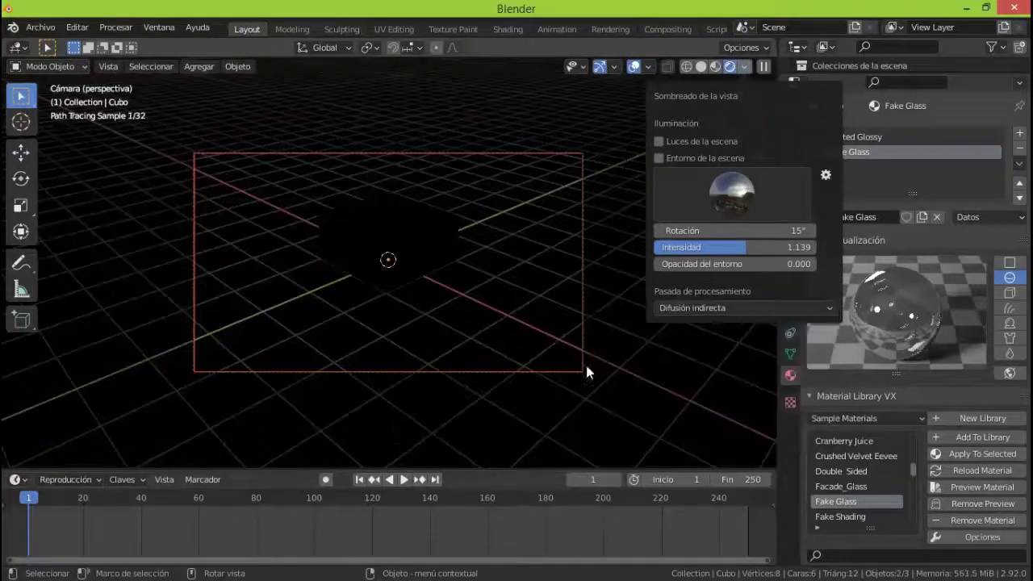
pyautogui.click(823, 307)
pyautogui.click(549, 382)
pyautogui.click(750, 308)
pyautogui.click(583, 399)
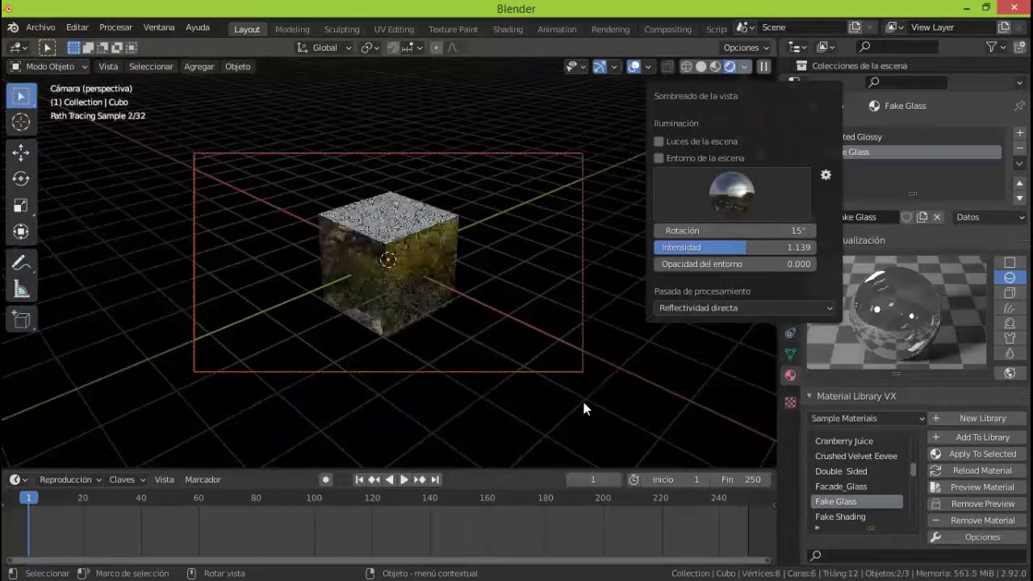
pyautogui.click(707, 313)
pyautogui.click(599, 417)
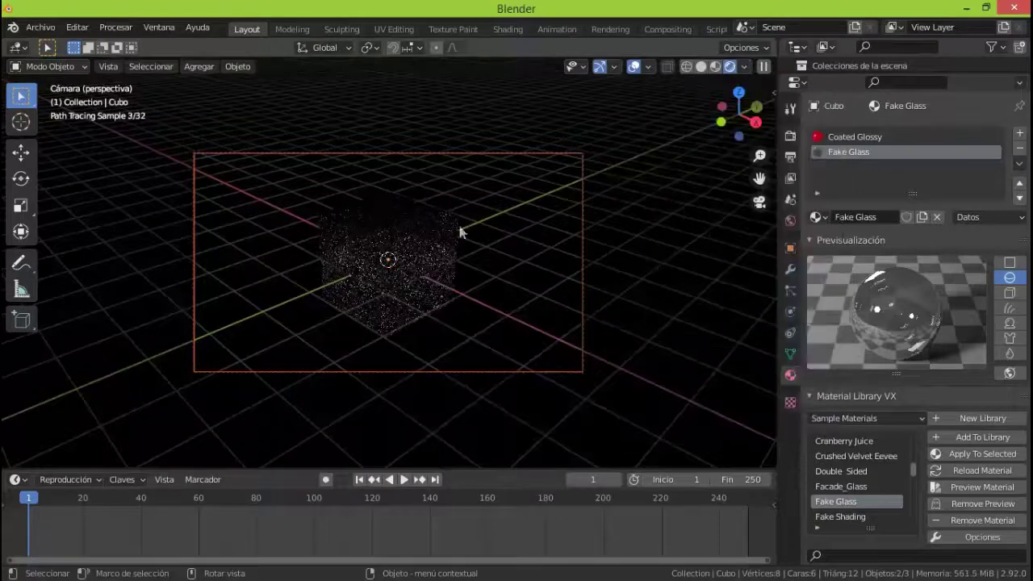
# Preview Color de reflectividad, the transmission passes, and Volumen Directa and Volumen Indirecta.
pyautogui.click(744, 67)
pyautogui.click(697, 308)
pyautogui.click(579, 433)
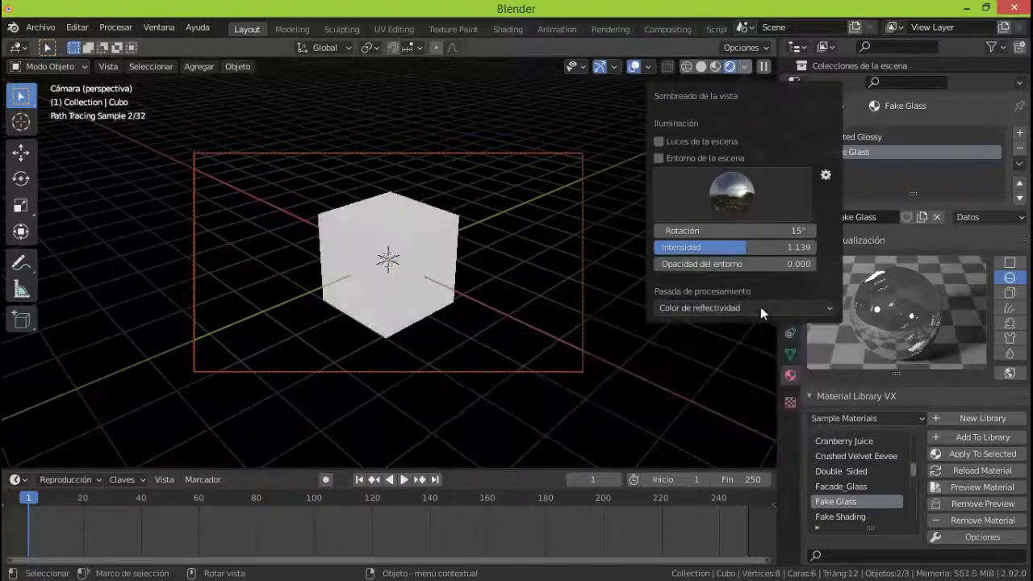
pyautogui.click(760, 307)
pyautogui.click(685, 366)
pyautogui.click(752, 308)
pyautogui.click(696, 369)
pyautogui.click(721, 310)
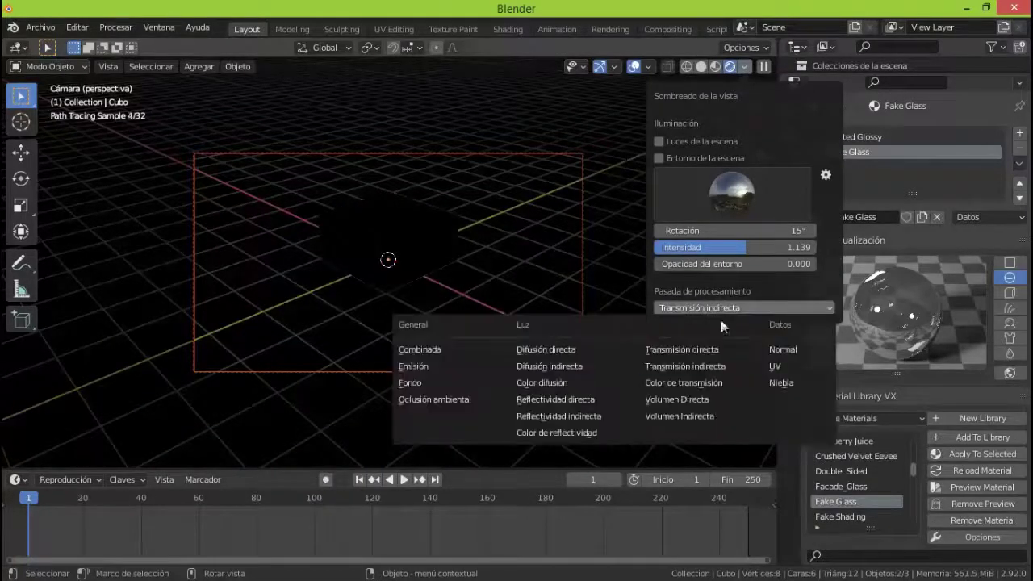
pyautogui.click(699, 363)
pyautogui.click(710, 308)
pyautogui.click(685, 398)
pyautogui.click(717, 311)
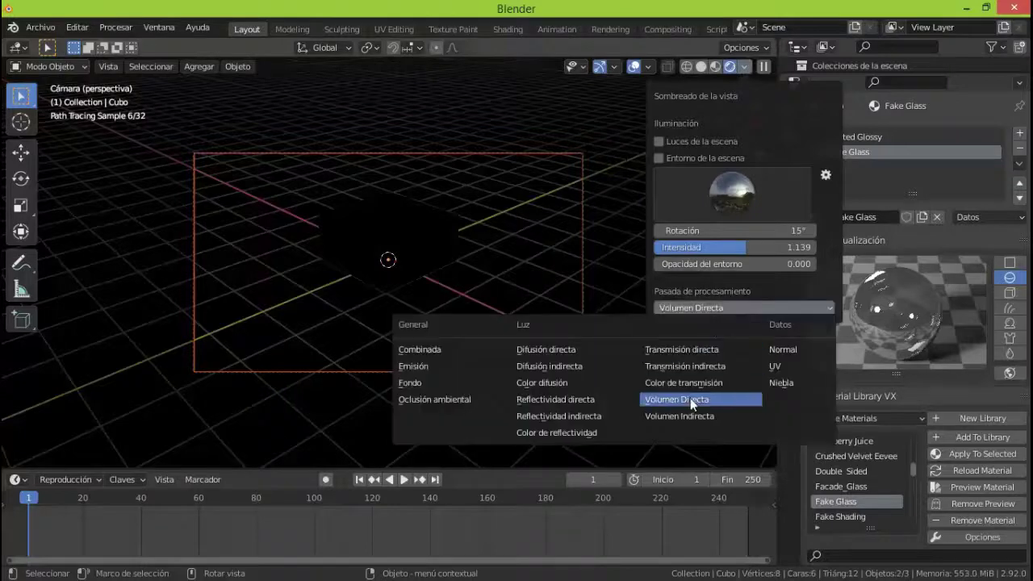
pyautogui.click(690, 398)
# Preview the Normal, UV and Niebla passes, then return to Combinada.
pyautogui.click(719, 314)
pyautogui.click(674, 416)
pyautogui.click(731, 308)
pyautogui.click(782, 349)
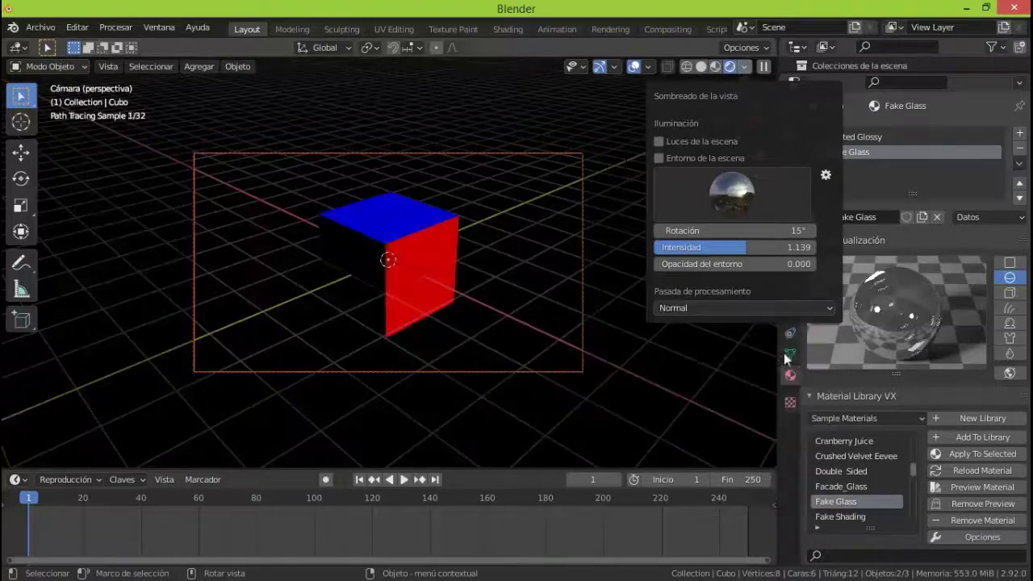
pyautogui.click(763, 307)
pyautogui.click(774, 367)
pyautogui.click(776, 308)
pyautogui.click(781, 384)
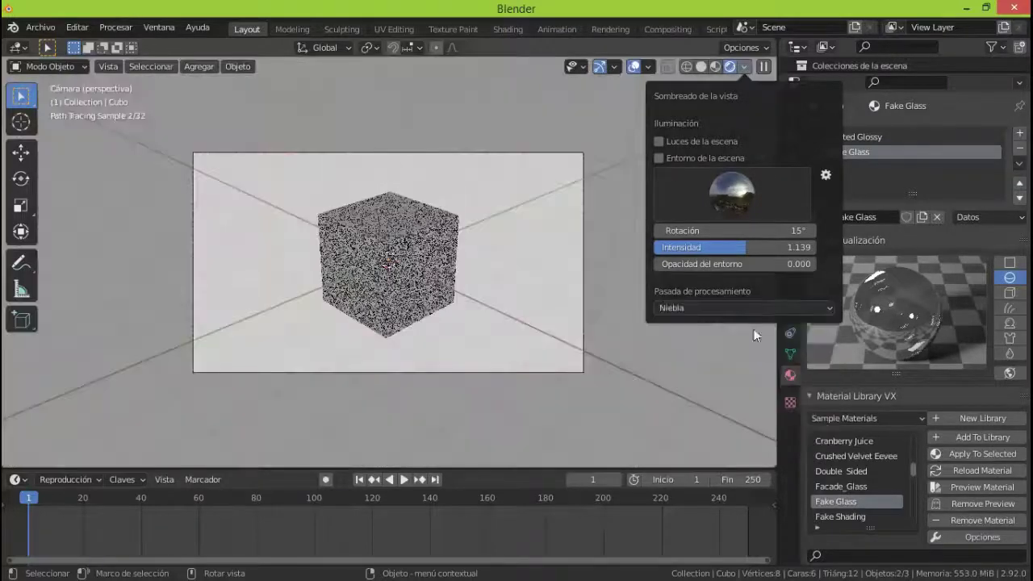
pyautogui.click(750, 308)
pyautogui.click(420, 349)
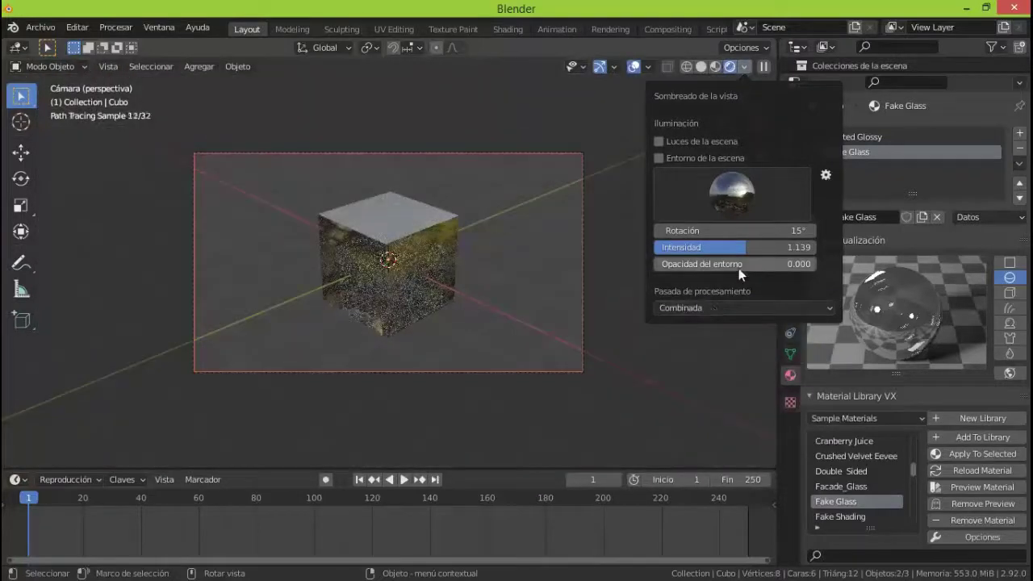
# Light the viewport with Scene World instead of the built-in HDRI.
pyautogui.click(659, 158)
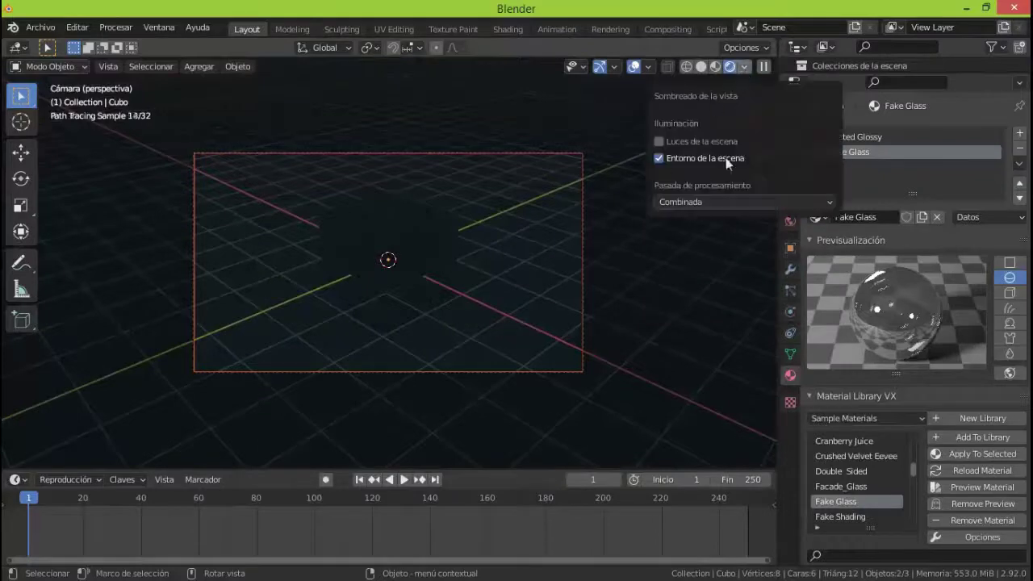
pyautogui.click(658, 158)
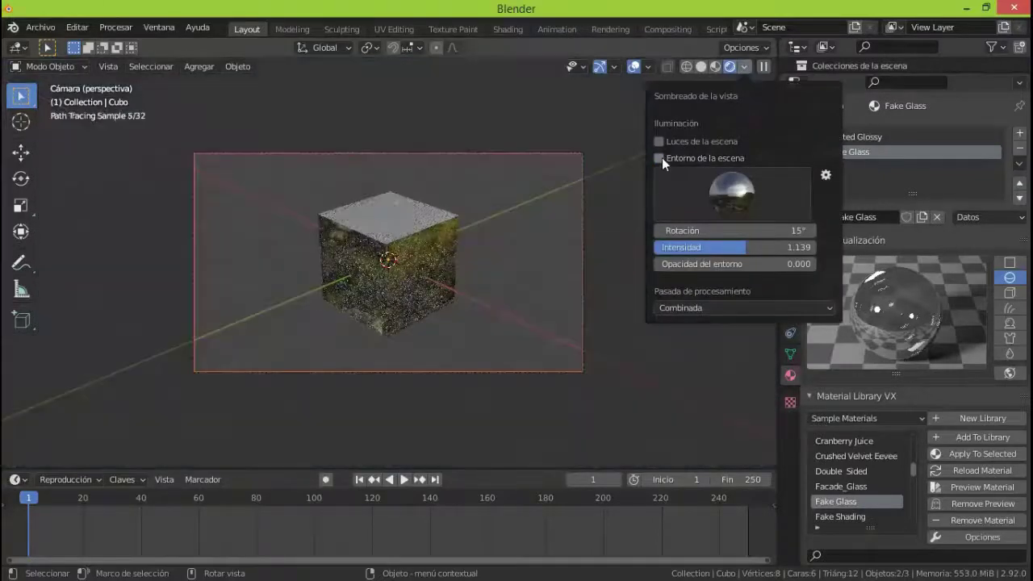
pyautogui.click(658, 158)
pyautogui.click(743, 67)
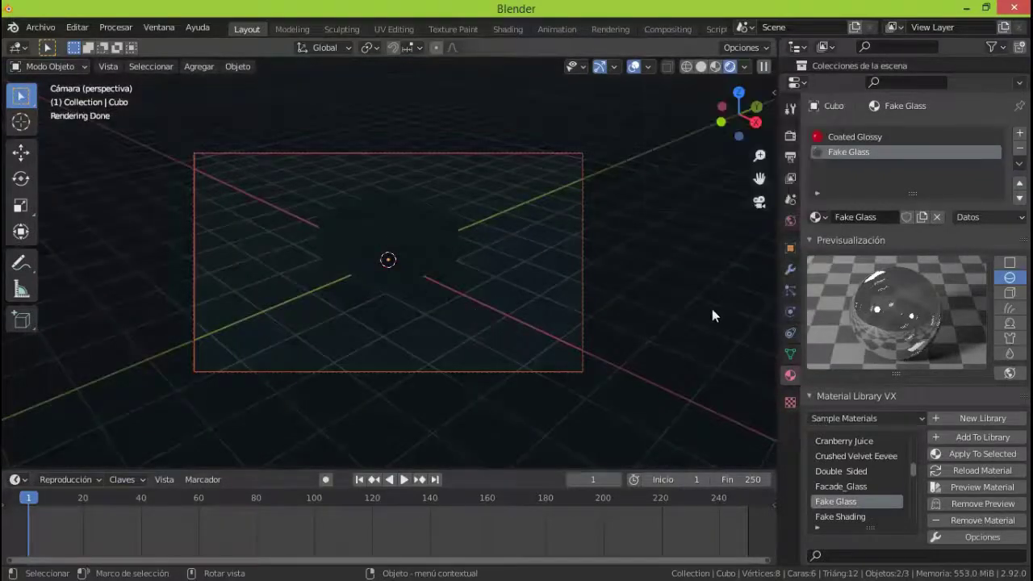
# Set the World Color to Environment Texture and browse for its image file.
pyautogui.click(789, 220)
pyautogui.click(898, 357)
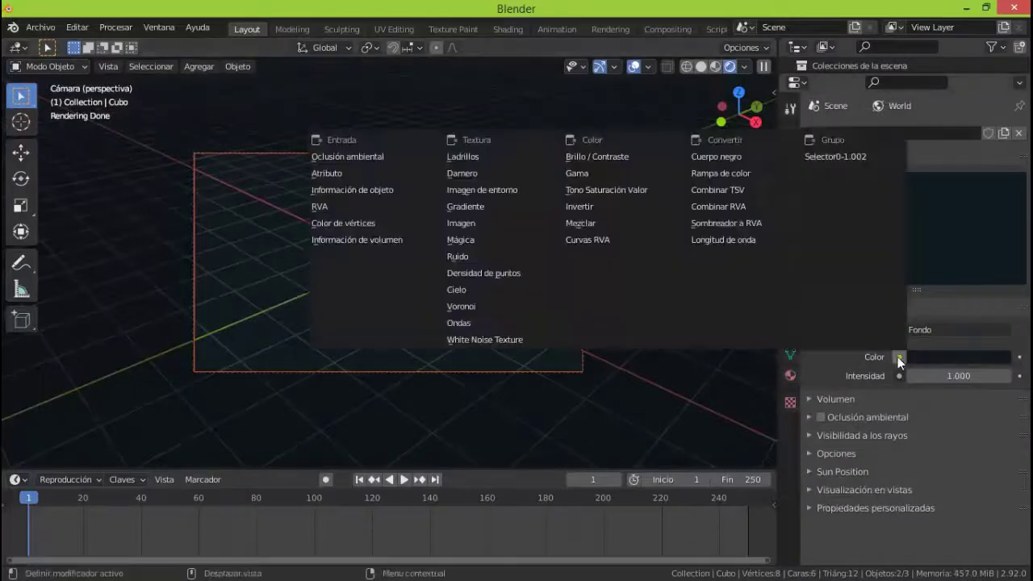
pyautogui.click(464, 190)
pyautogui.click(743, 67)
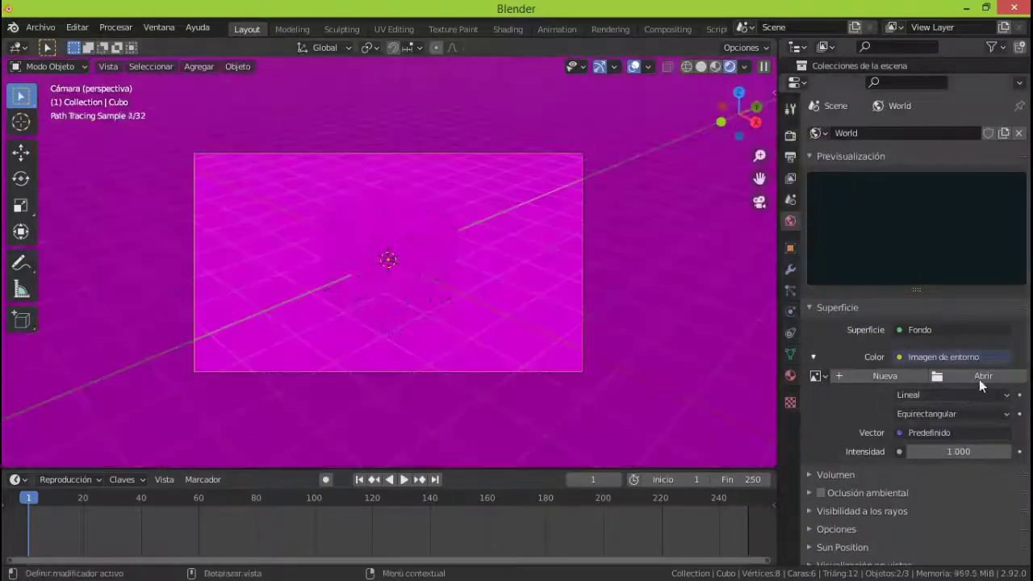
pyautogui.click(978, 377)
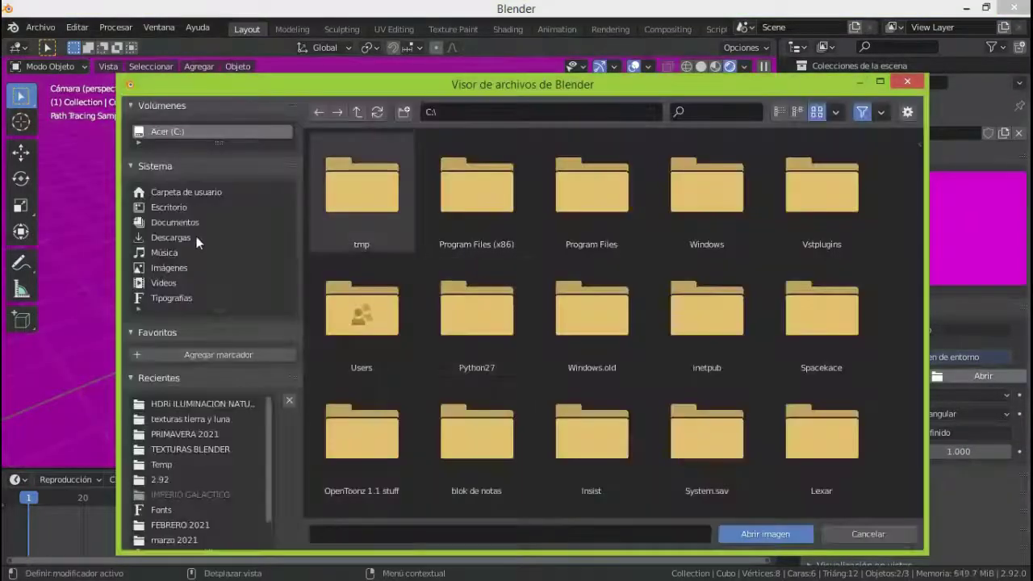
# Load cape_hill_2k.hdr from Desktop > TEXTURAS BLENDER > texturas tierra y luna > HDRi ILUMINACION NATURAL.
pyautogui.click(169, 207)
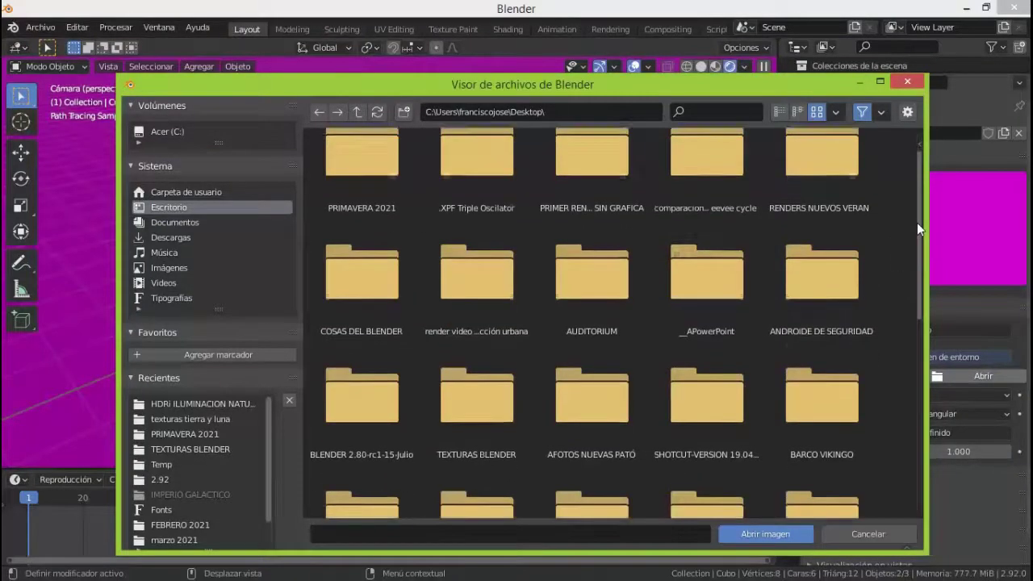
pyautogui.moveTo(917, 223); pyautogui.dragTo(932, 364)
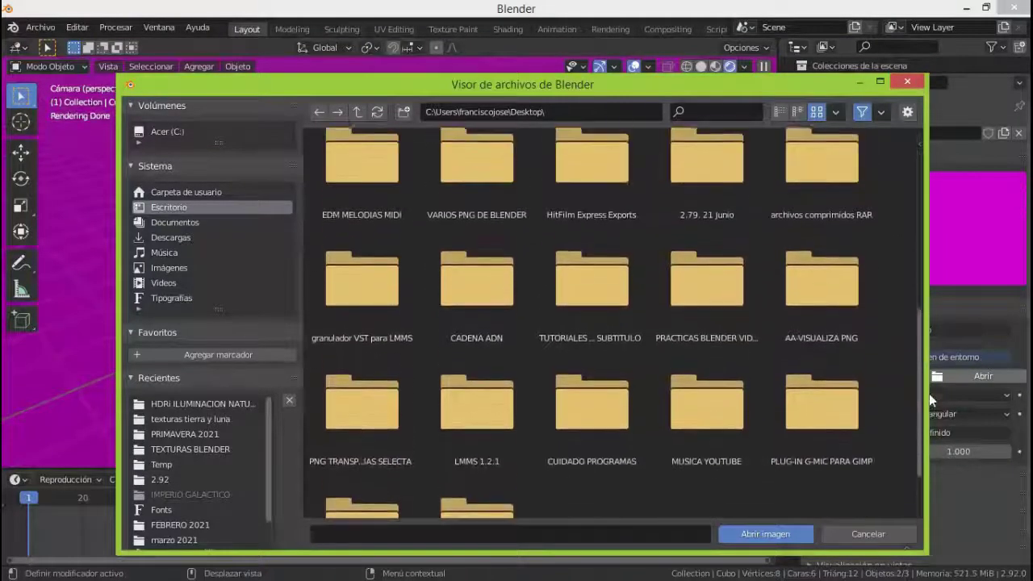
pyautogui.scroll(2, 613, 323)
pyautogui.doubleClick(488, 267)
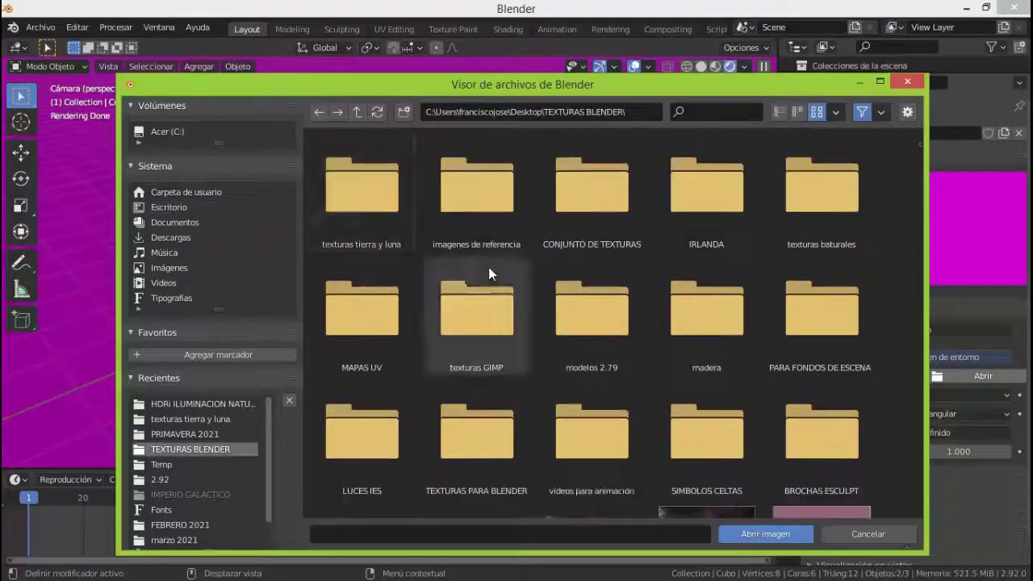
pyautogui.doubleClick(382, 207)
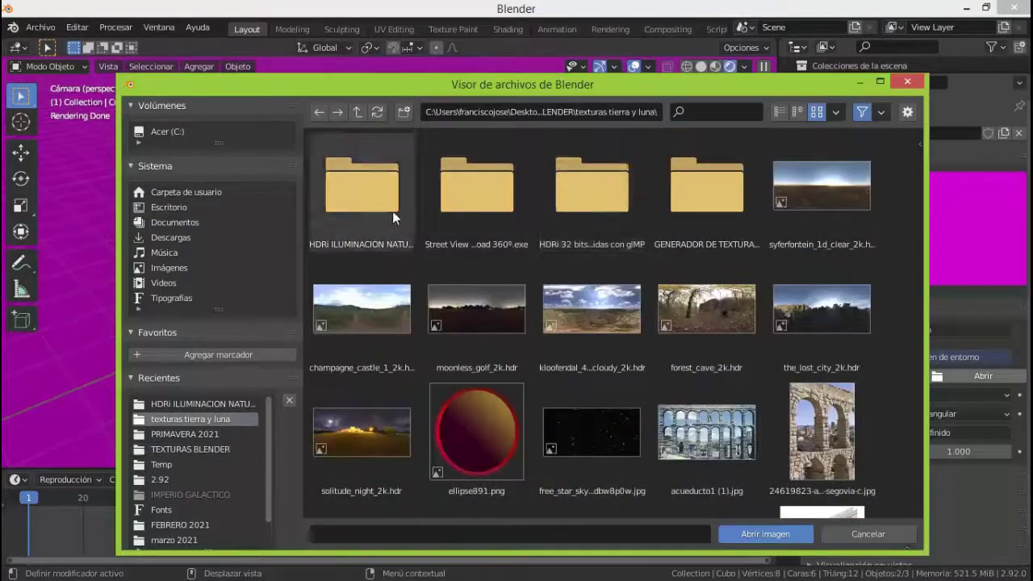
pyautogui.doubleClick(391, 209)
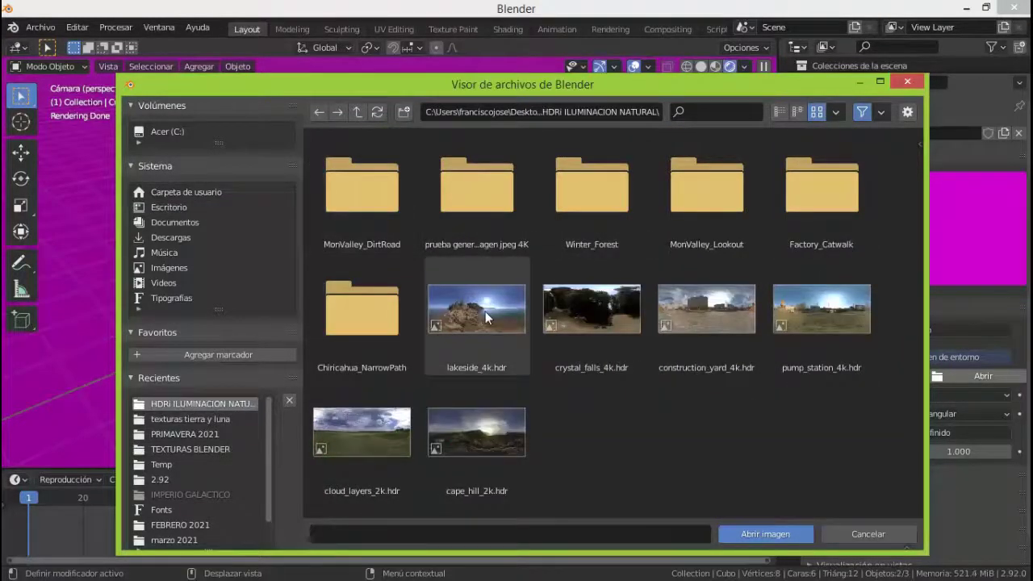
pyautogui.click(476, 435)
pyautogui.click(779, 533)
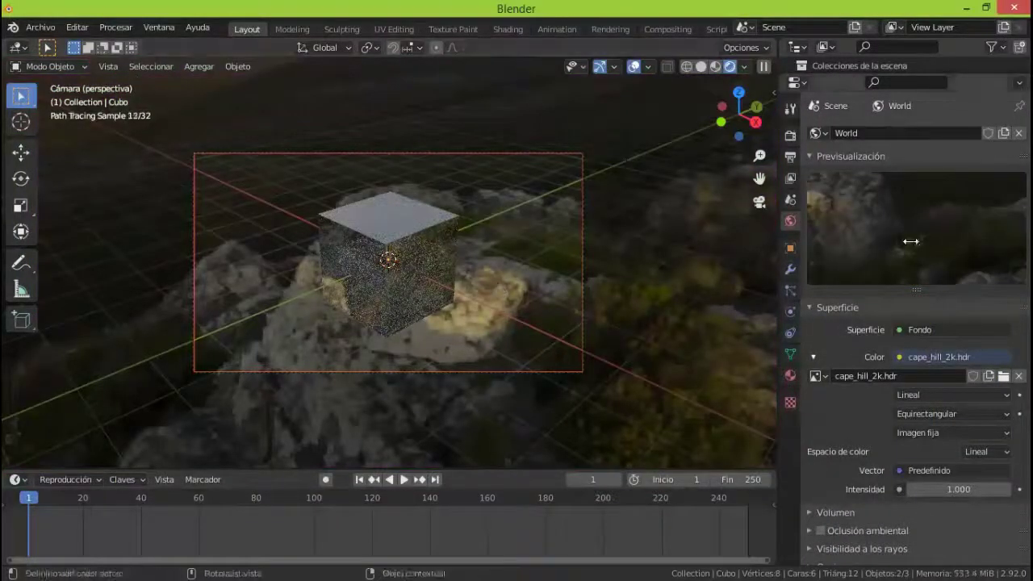
# Briefly try a built-in studio HDRI, then switch back to Scene World lighting with cape_hill_2k.
pyautogui.click(743, 67)
pyautogui.click(658, 159)
pyautogui.click(747, 212)
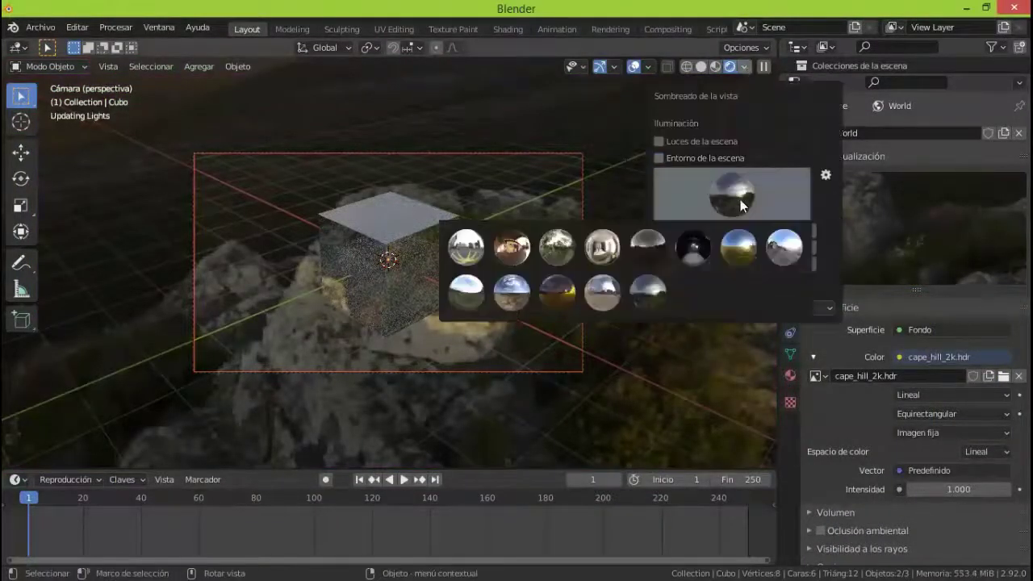
pyautogui.click(659, 158)
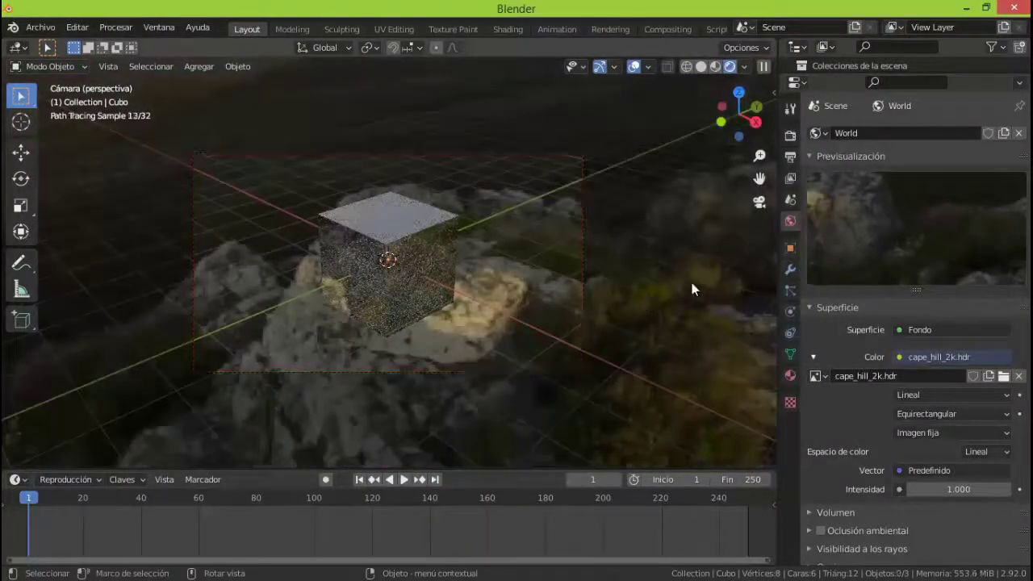
pyautogui.press('F12')
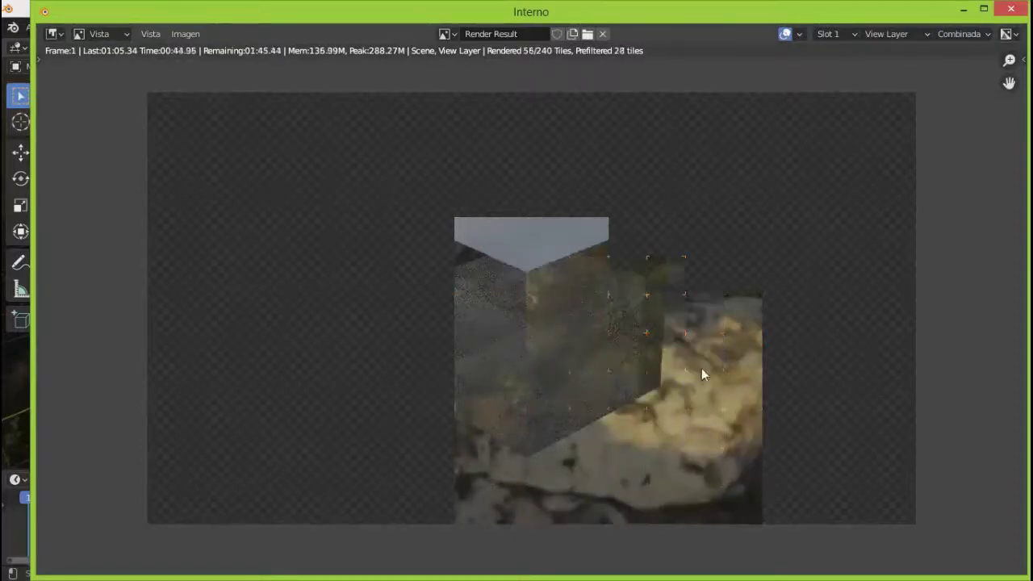
pyautogui.press('Escape')
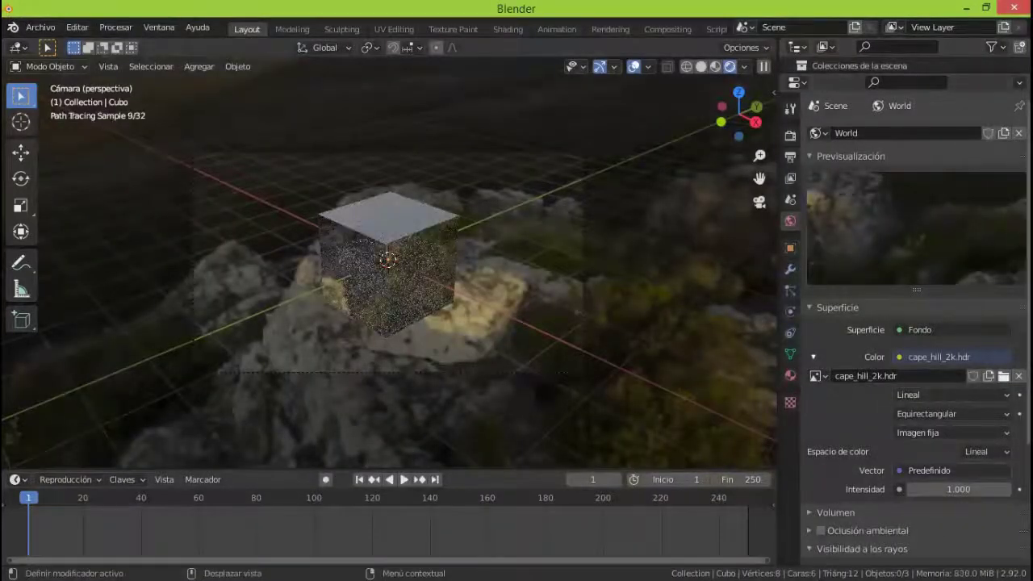
pyautogui.scroll(-5, 945, 542)
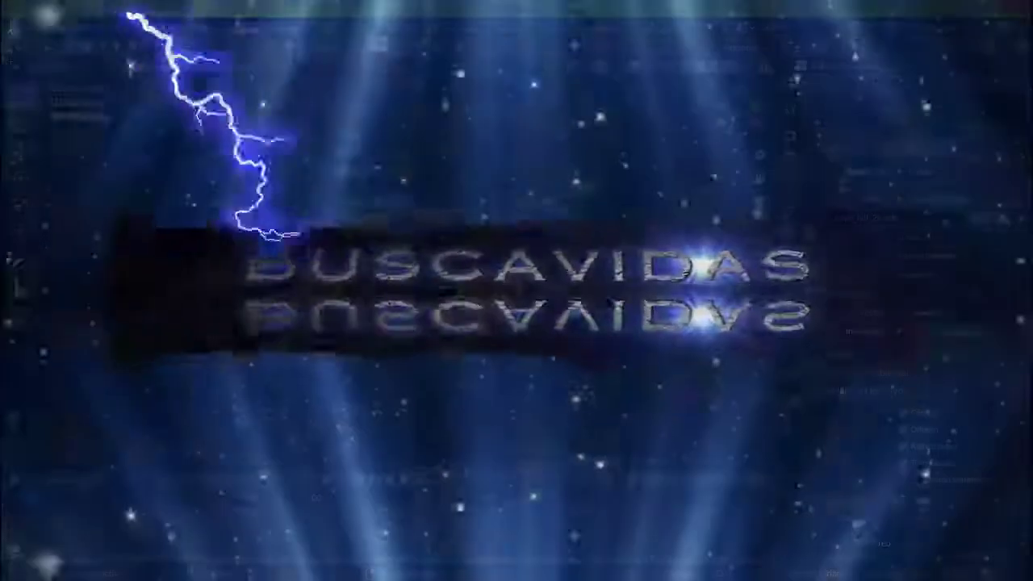